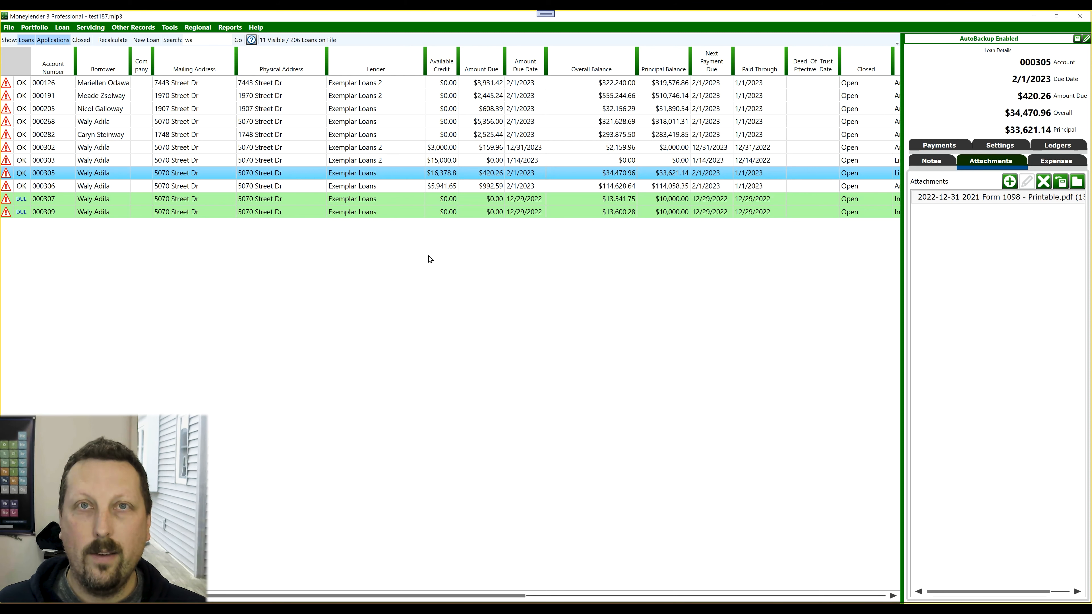
- Start the United States Form 1098 - Mortgage Interest Statement process and get to the loan selection
left_click(198, 29)
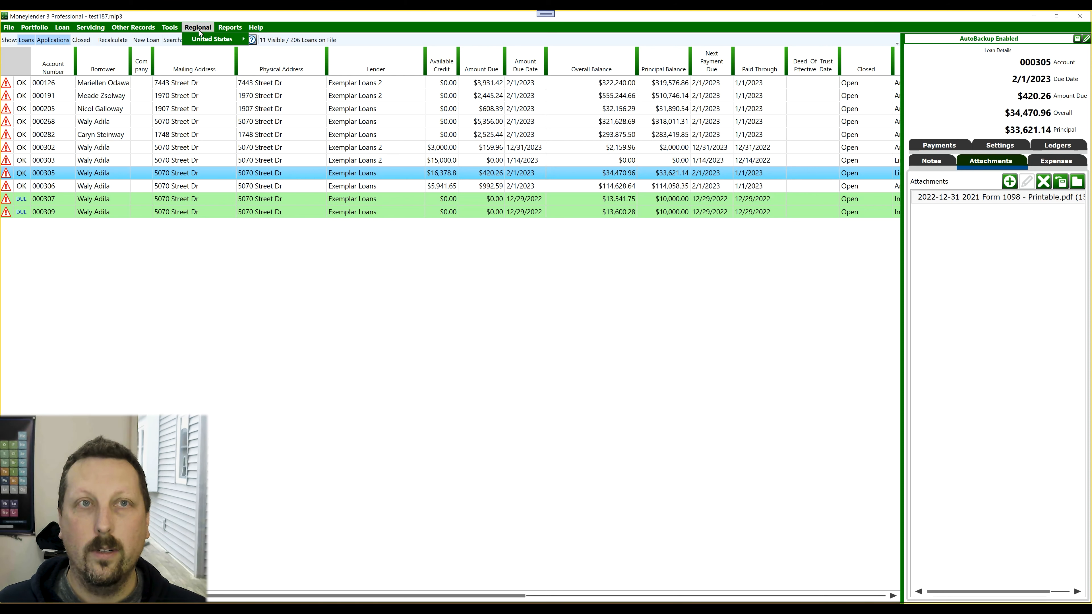
mouse_move(217, 39)
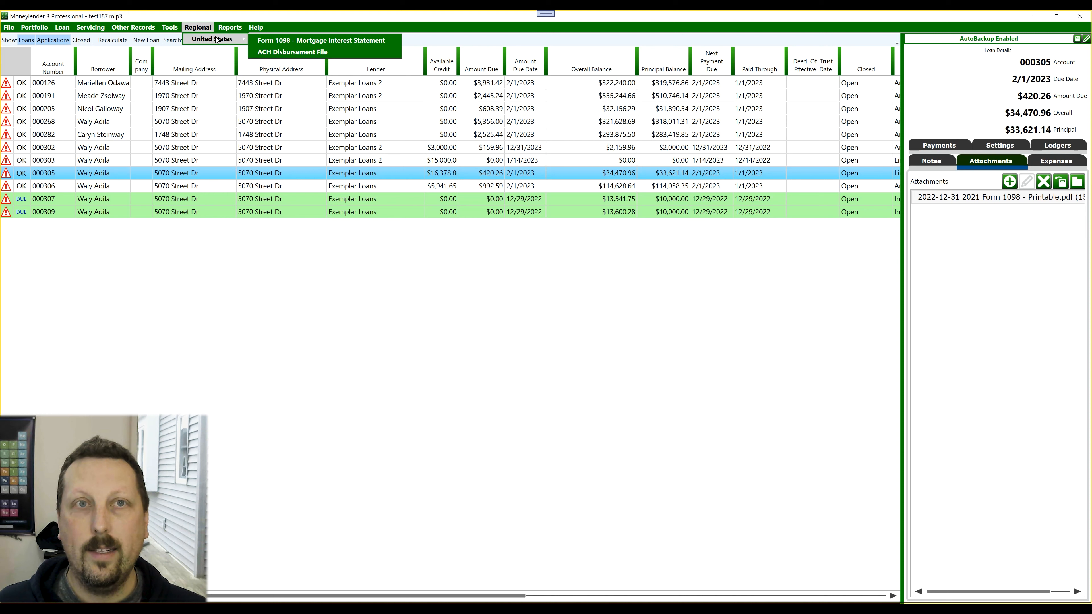
left_click(282, 42)
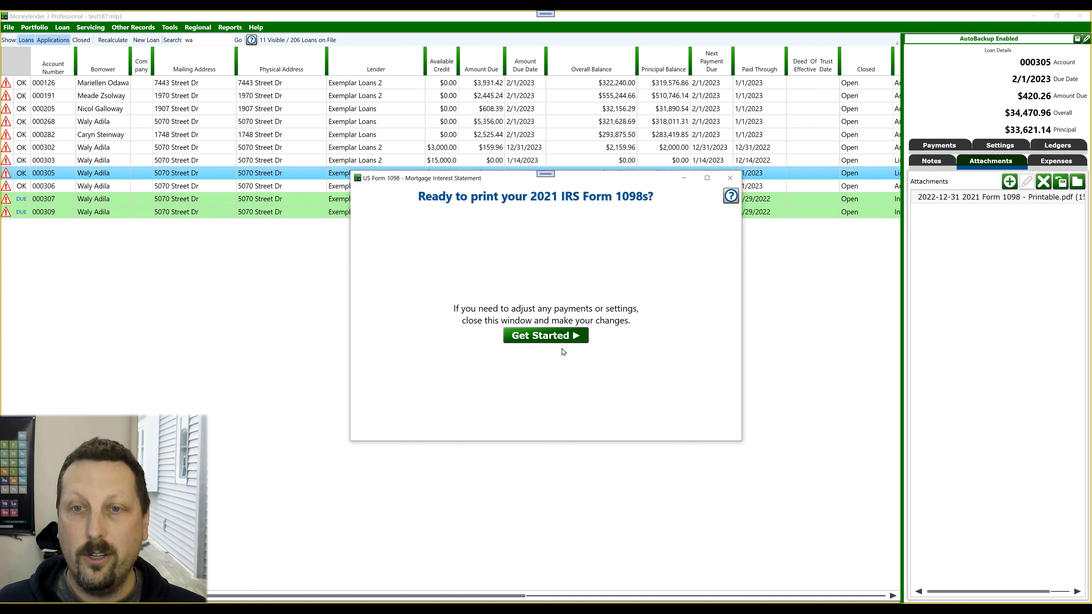
left_click(560, 337)
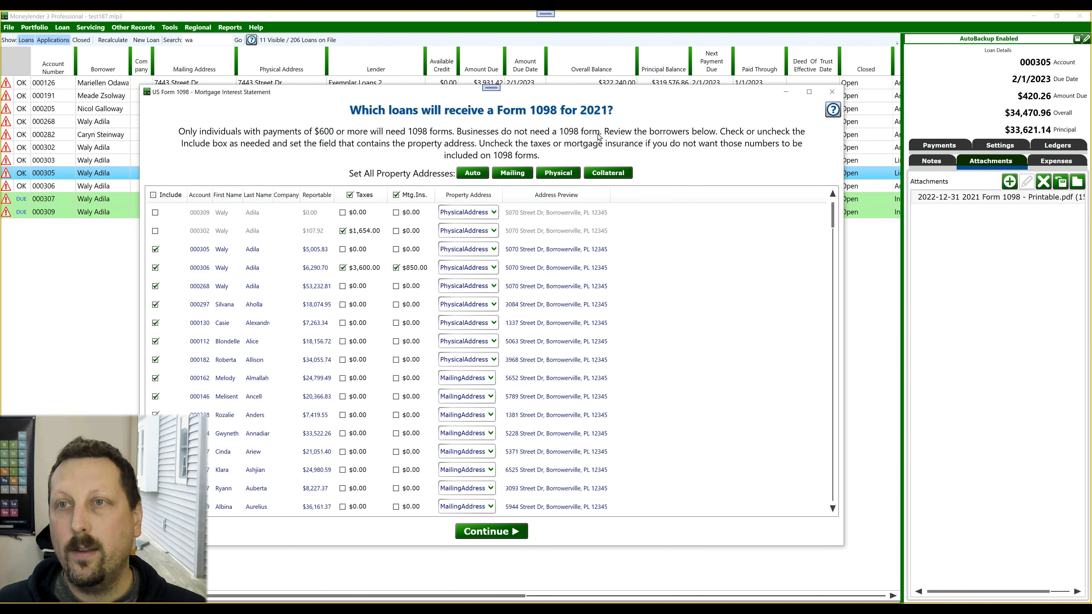
- Try the individual, all-loans and tax inclusion toggles, leaving every loan excluded from the 2021 Form 1098 list
left_click(155, 231)
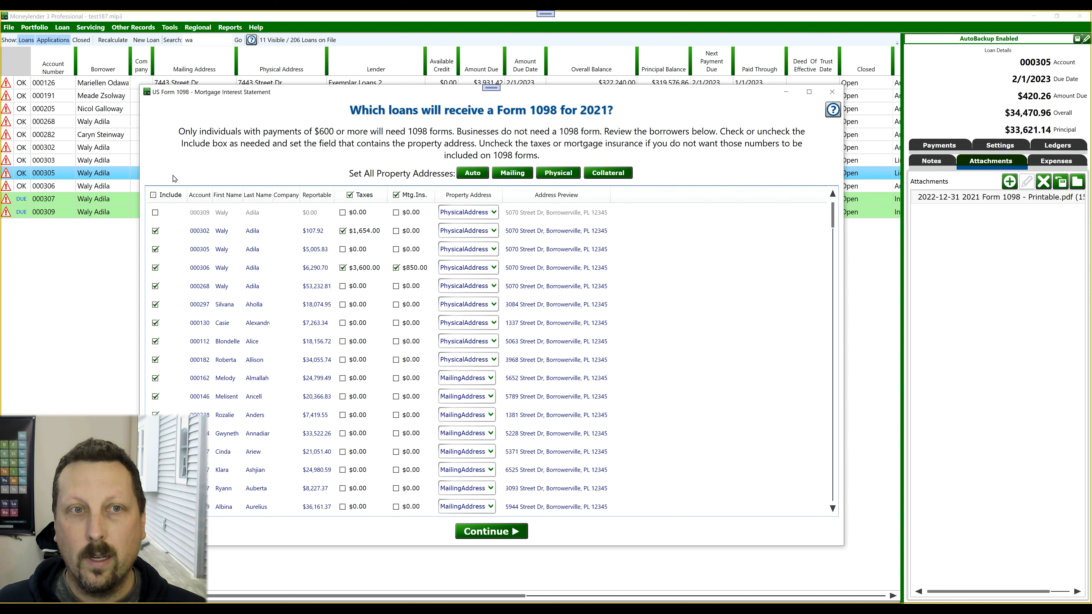
left_click(153, 194)
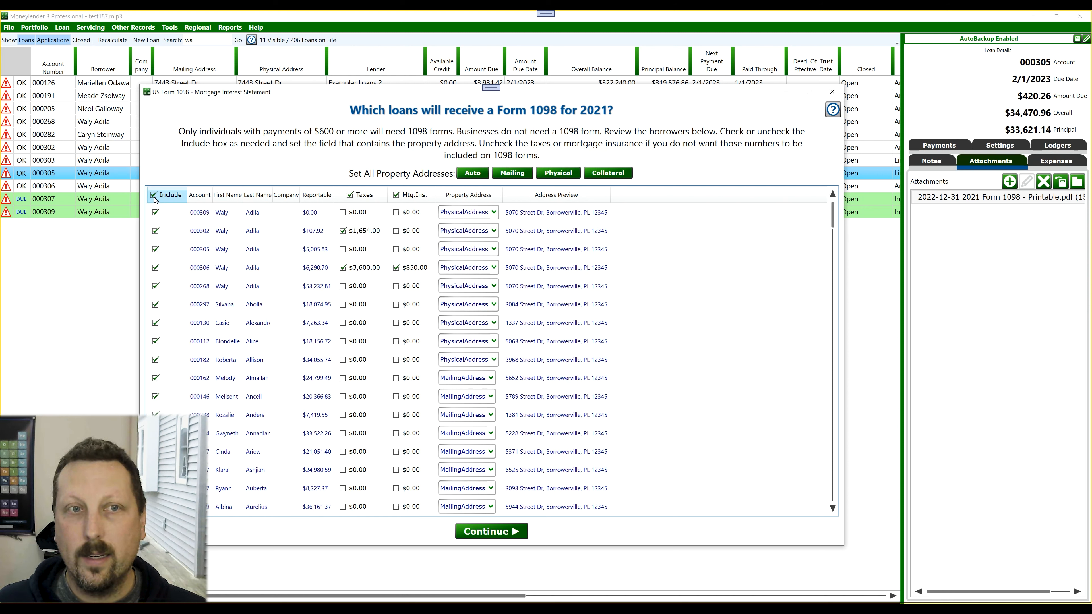
left_click(154, 195)
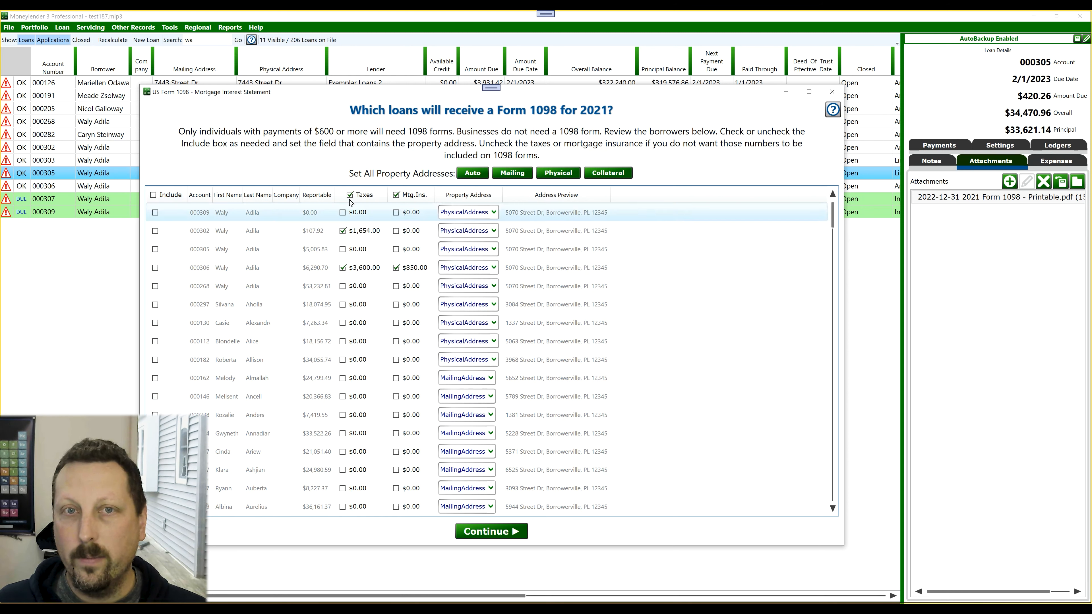
left_click(350, 195)
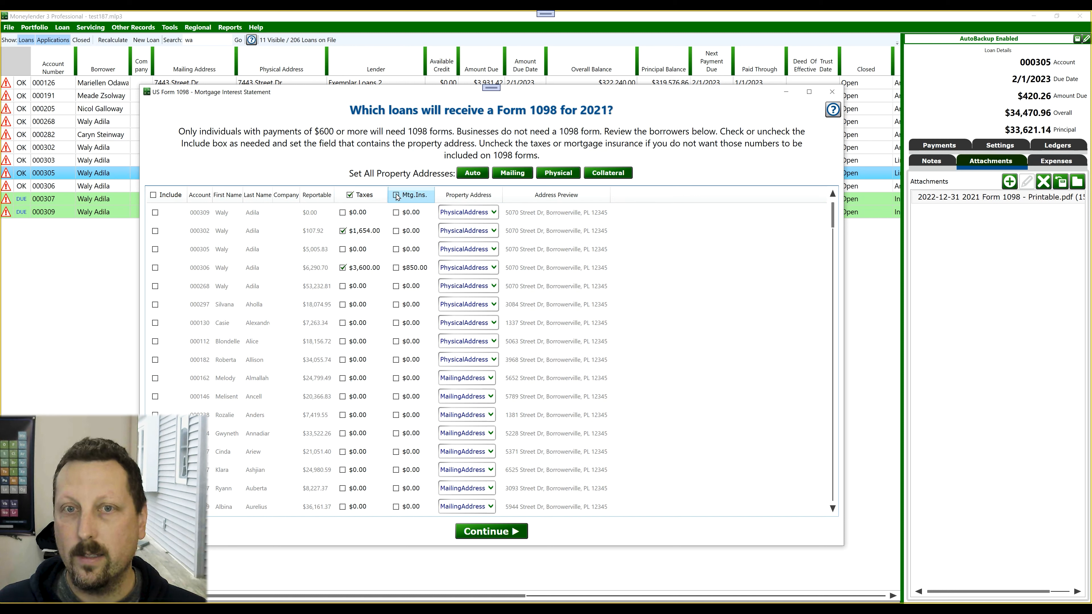
- Include nine loans in the 2021 Form 1098 run, from the second through the tenth listed loan
left_click(155, 231)
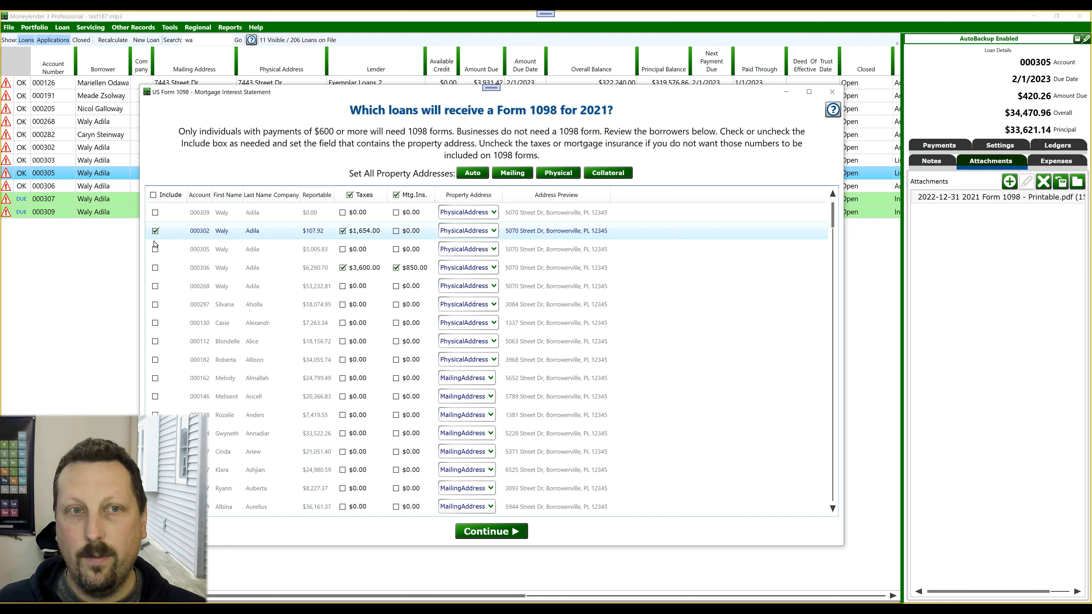
left_click(155, 250)
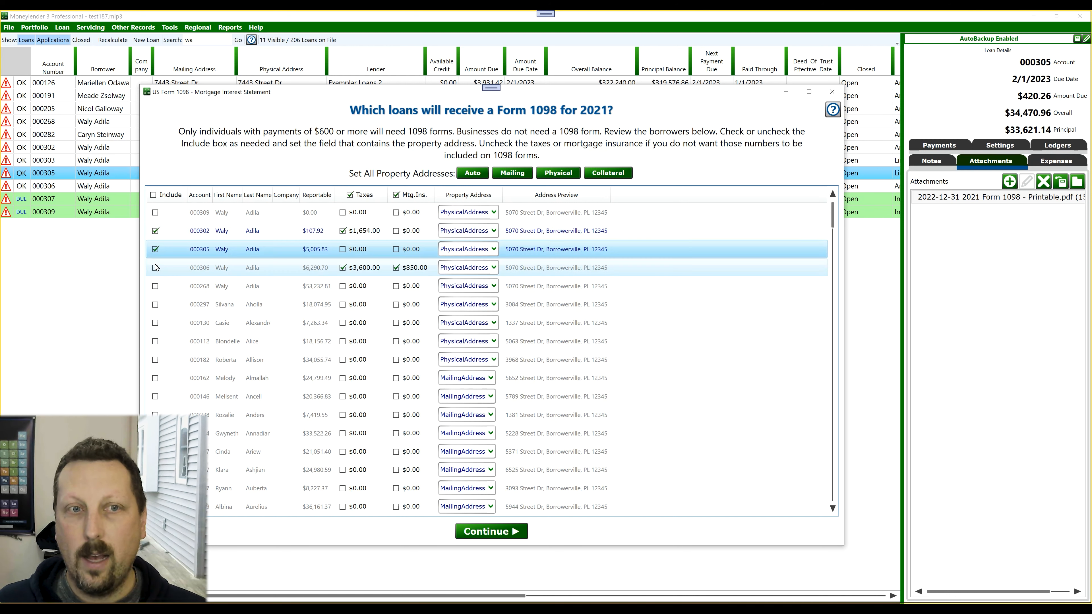
left_click(156, 268)
left_click(155, 286)
left_click(155, 304)
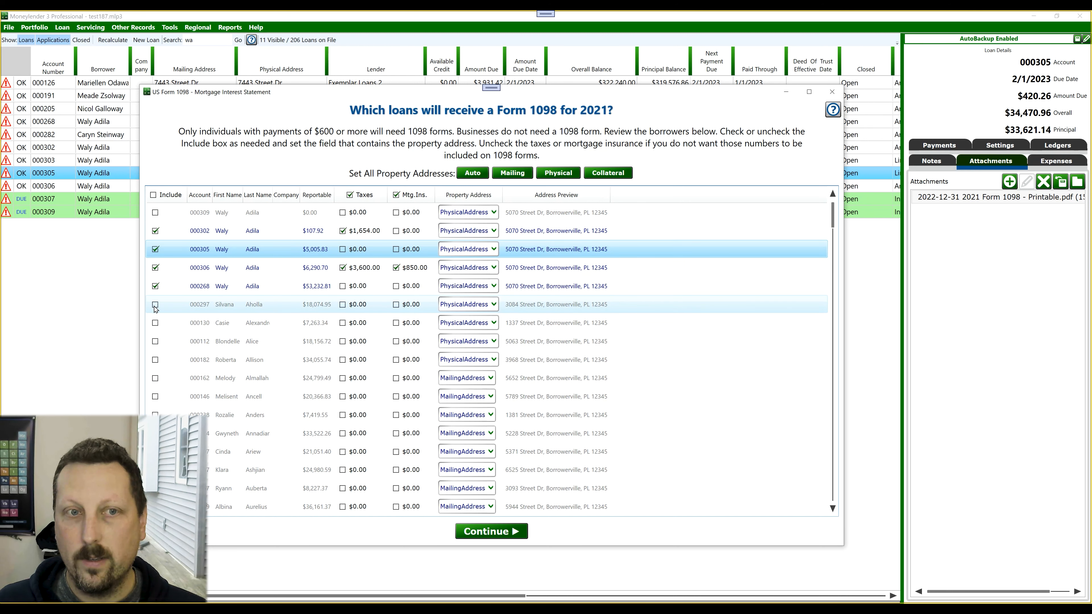
left_click(155, 323)
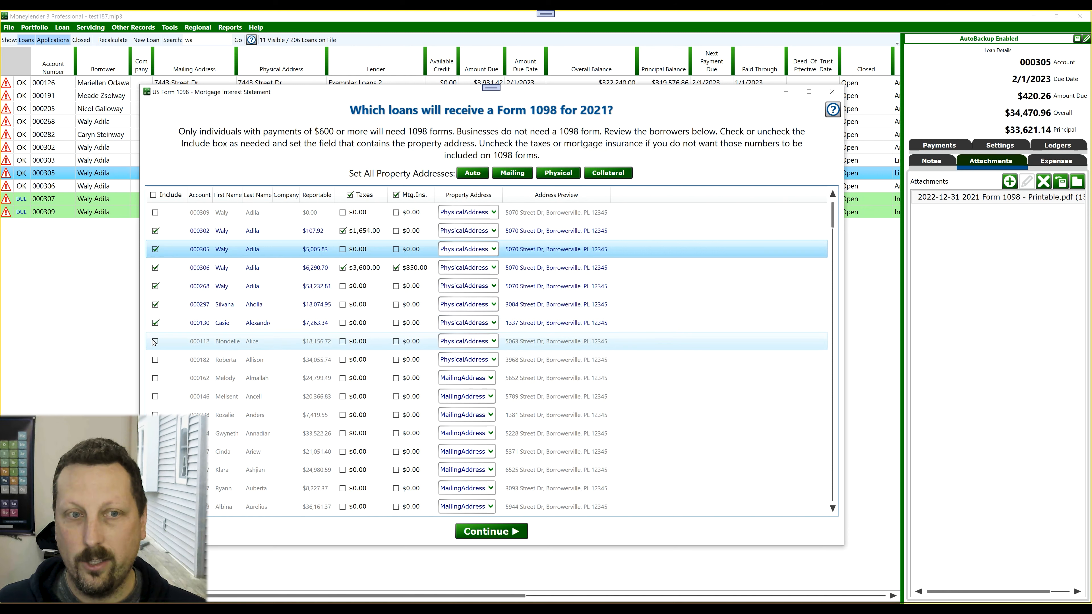
left_click(155, 342)
left_click(155, 360)
left_click(155, 378)
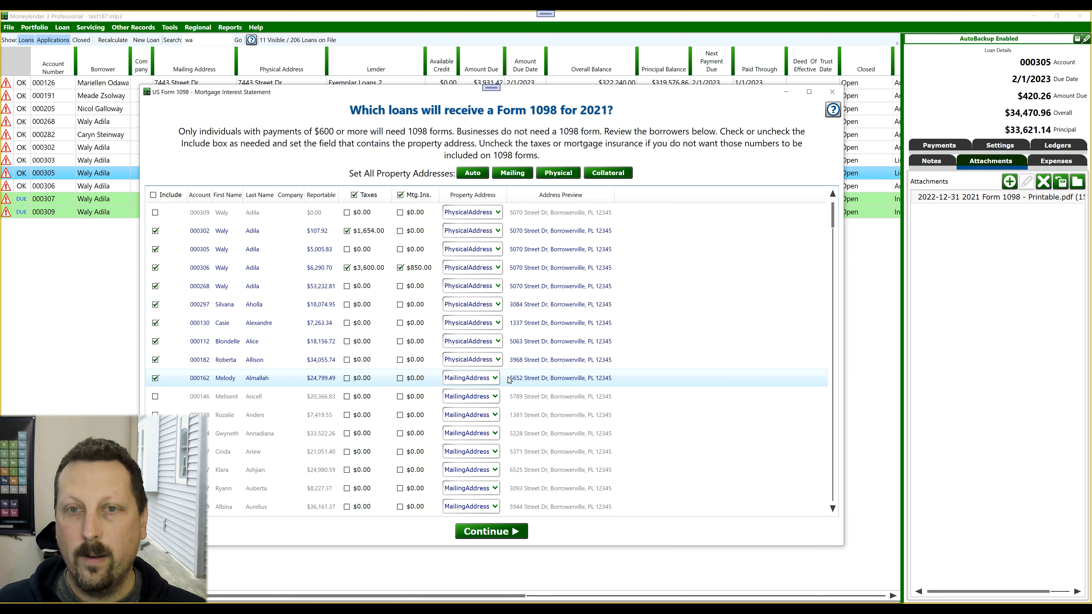
- Check the property address source options for the fourth listed loan and continue with the selected loans
left_click(485, 267)
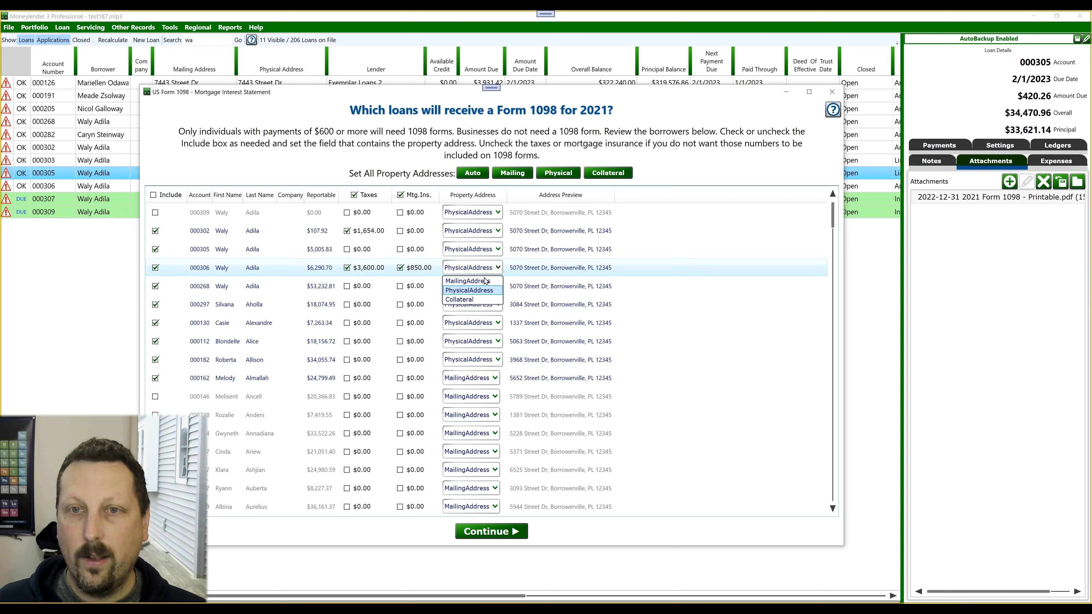
left_click(484, 285)
left_click(484, 285)
left_click(475, 312)
left_click(496, 532)
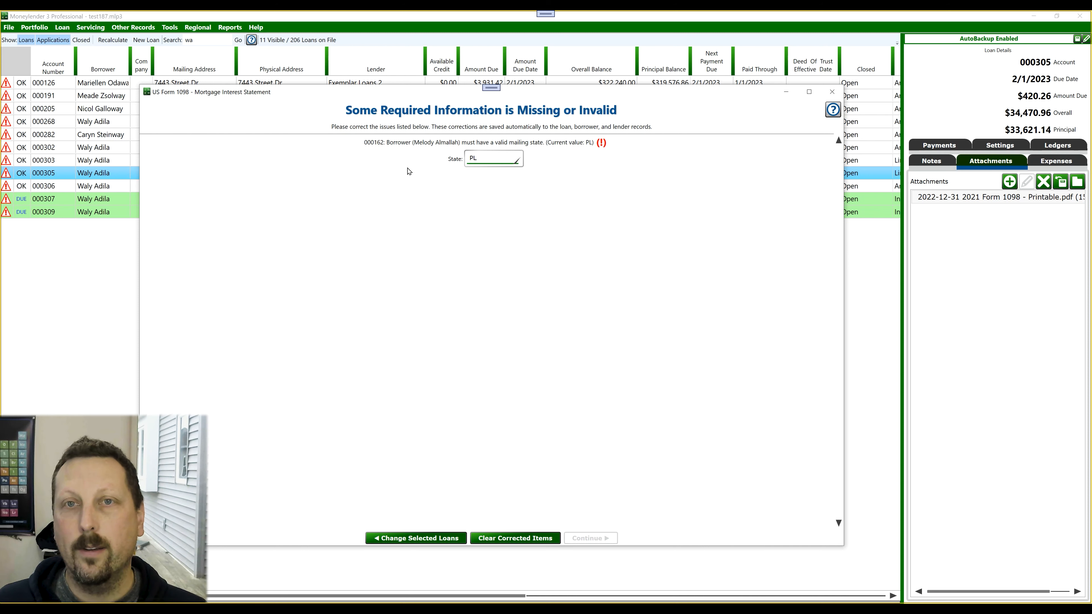
- Correct the borrower's invalid mailing state to NY and continue to sending the forms
double_click(487, 158)
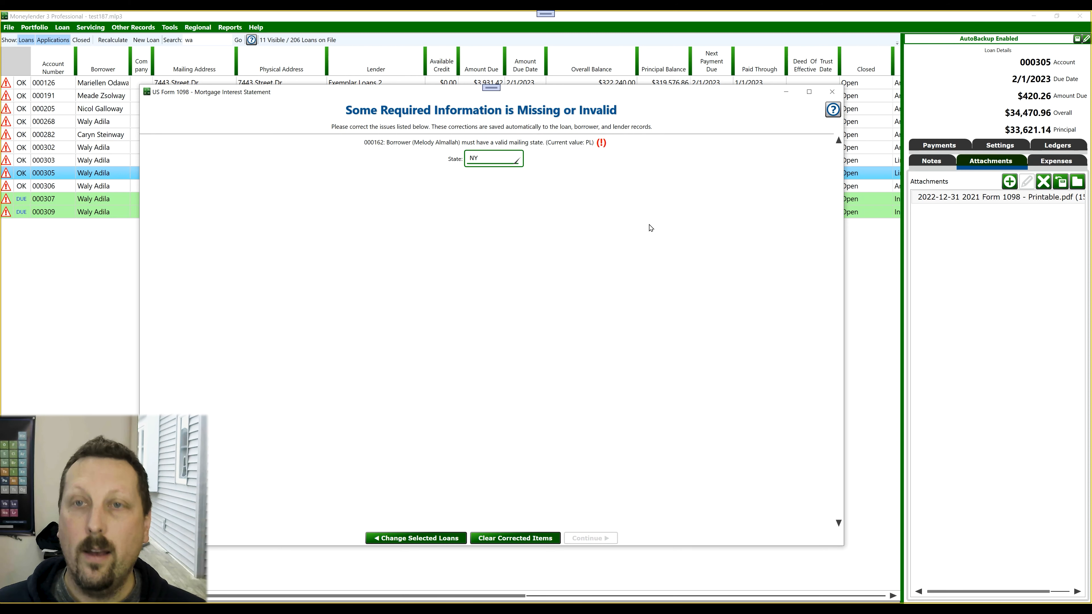
key("Tab")
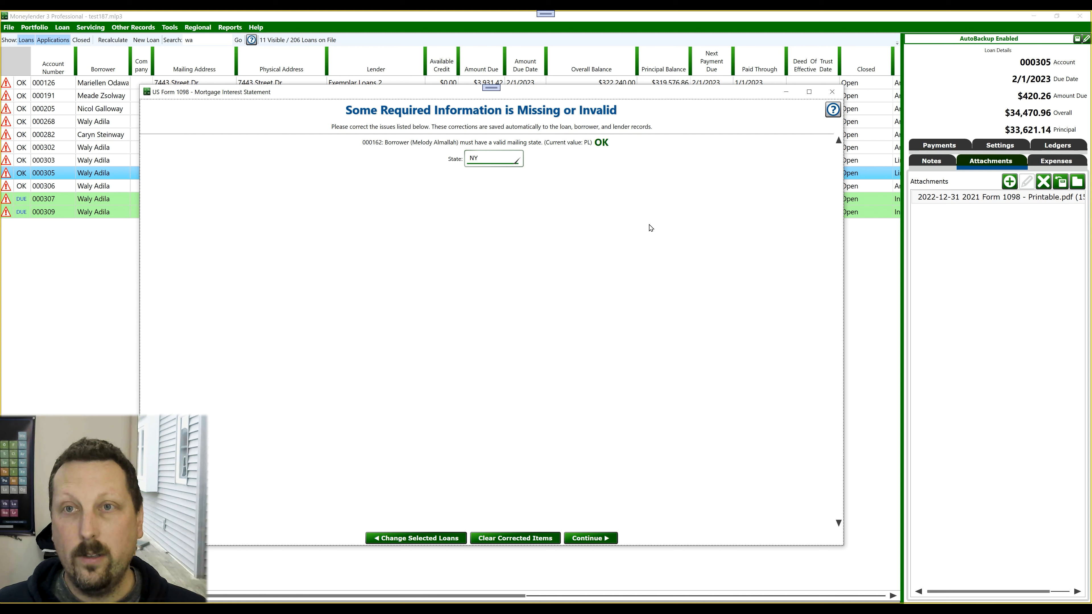
left_click(602, 541)
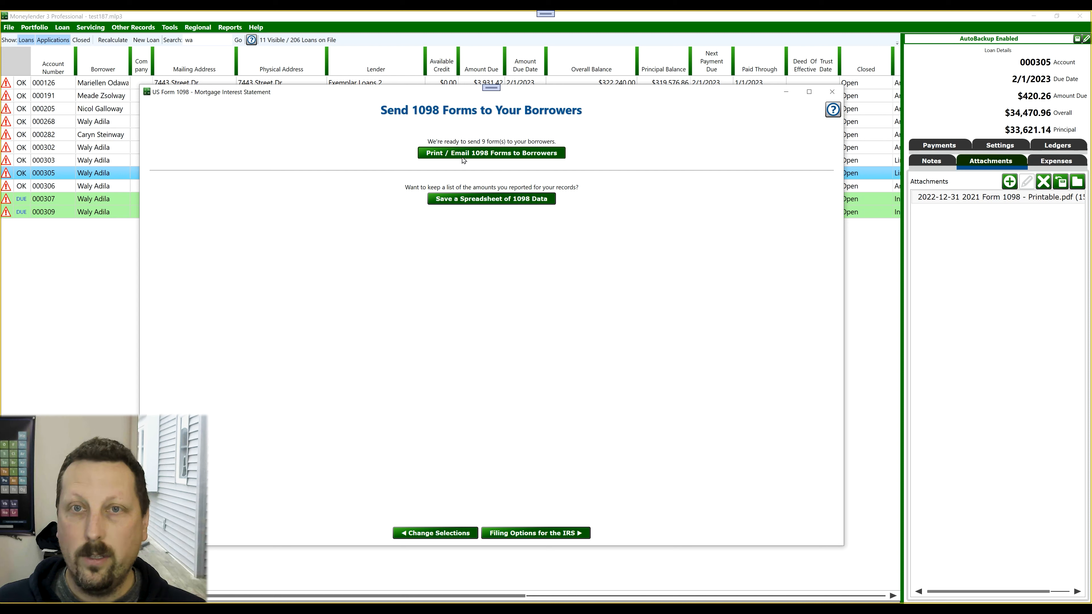
- Preview the 2021 Form 1098 - Printable statements for the selected borrowers and attach the statements to their loans
left_click(499, 153)
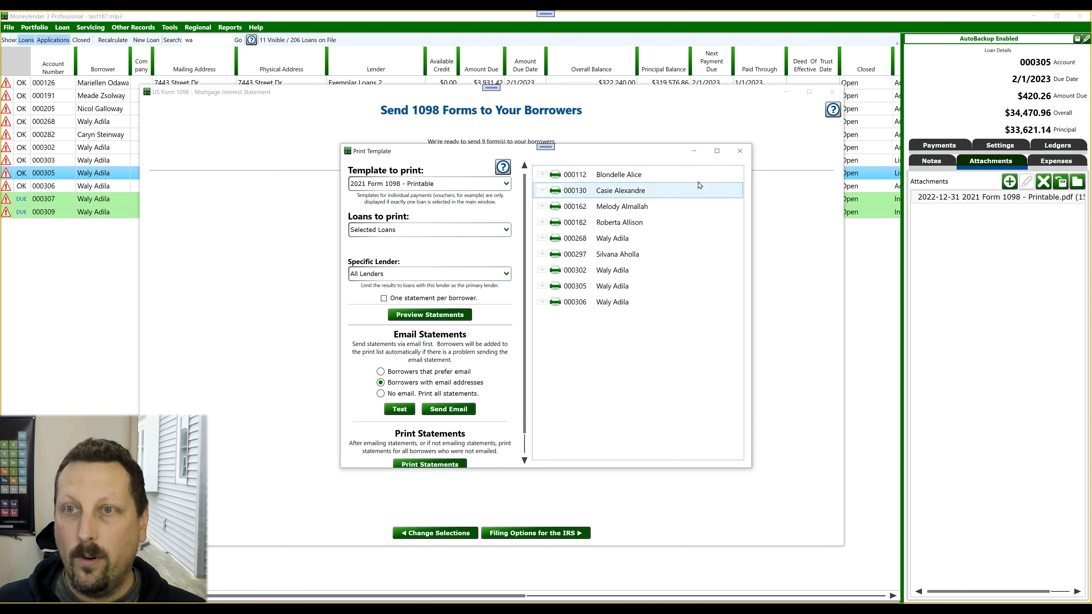
left_click(437, 394)
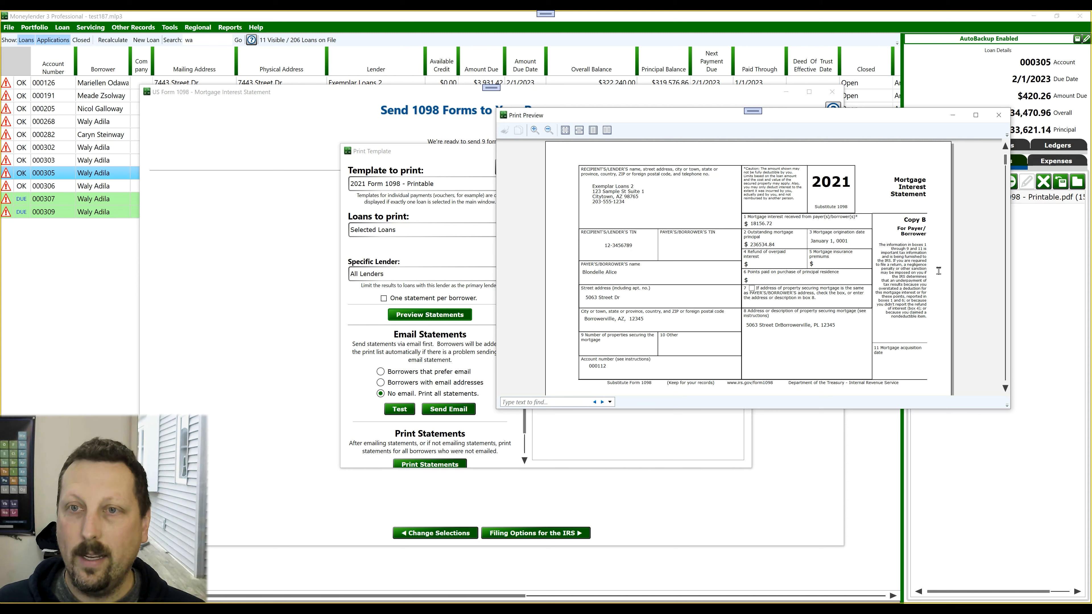
scroll(938, 271, "down", 5)
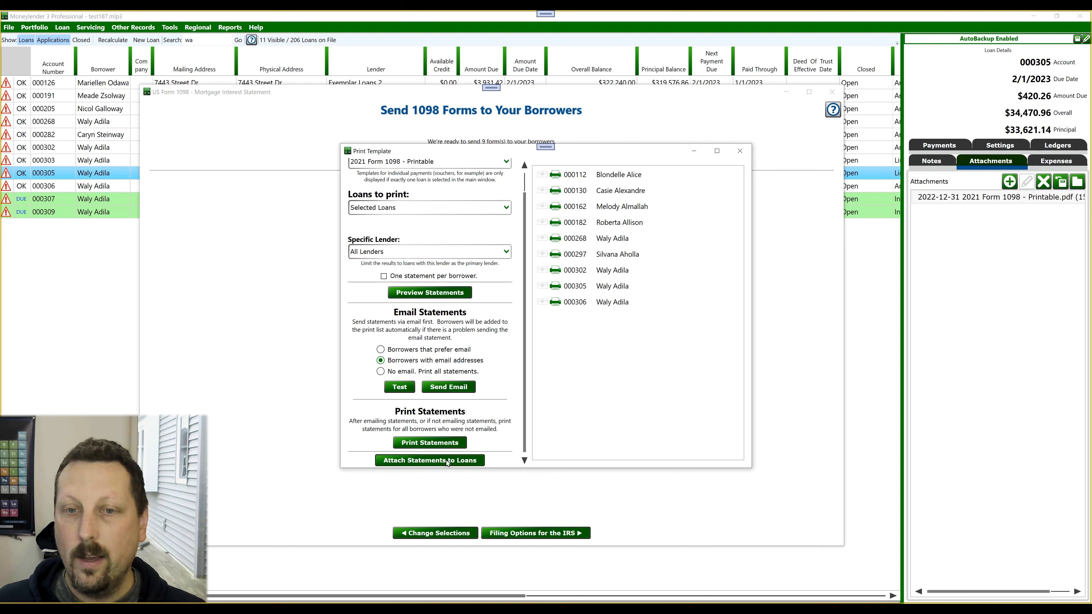
left_click(443, 462)
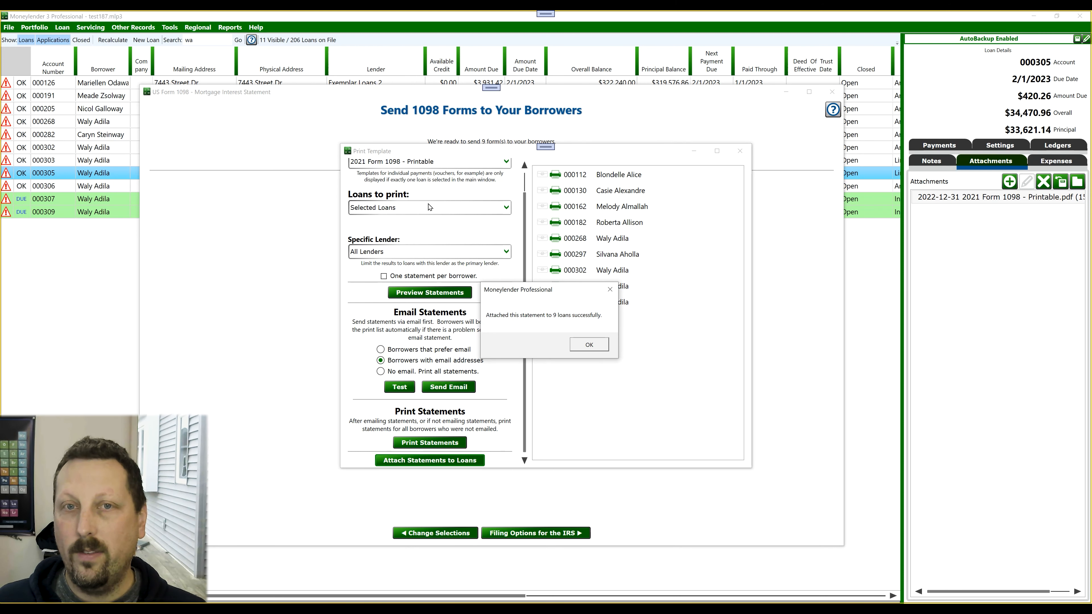
left_click(589, 345)
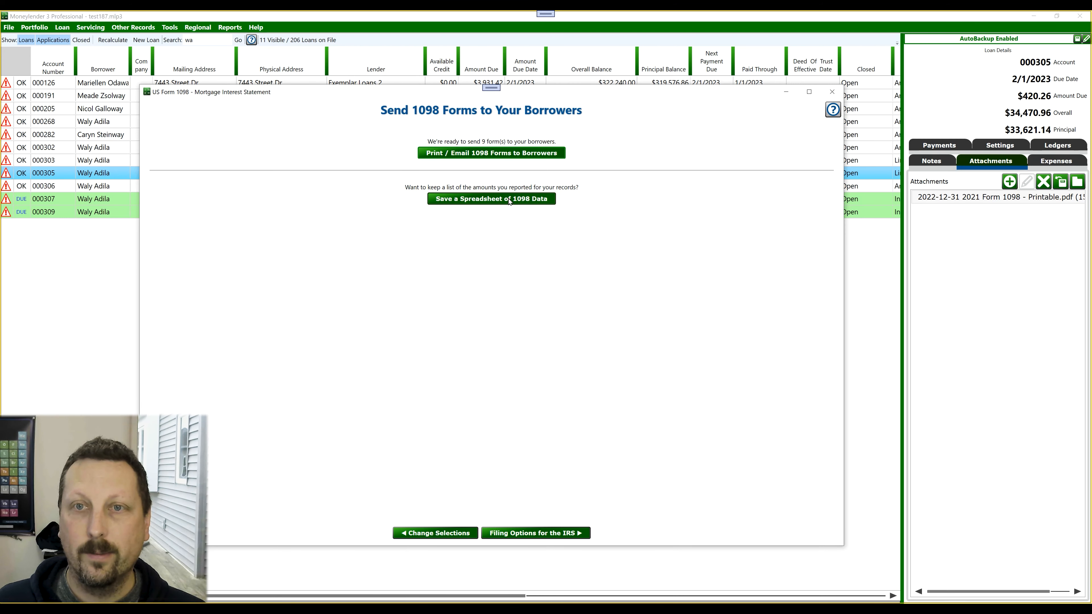
- Save a spreadsheet of the 1098 data, look it over, and return to the Form 1098 window
left_click(509, 199)
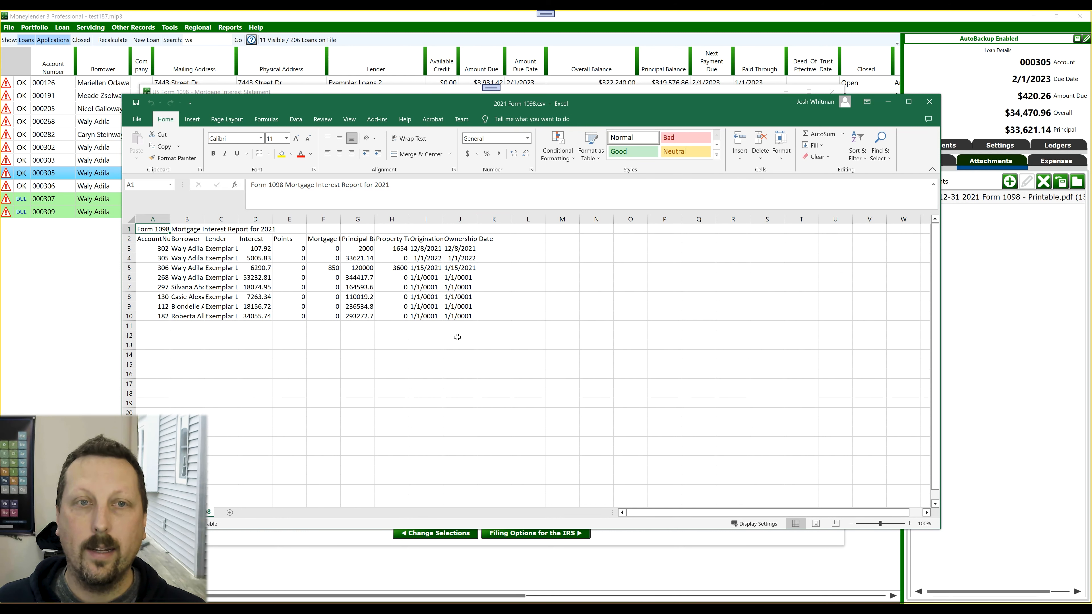
left_click(558, 534)
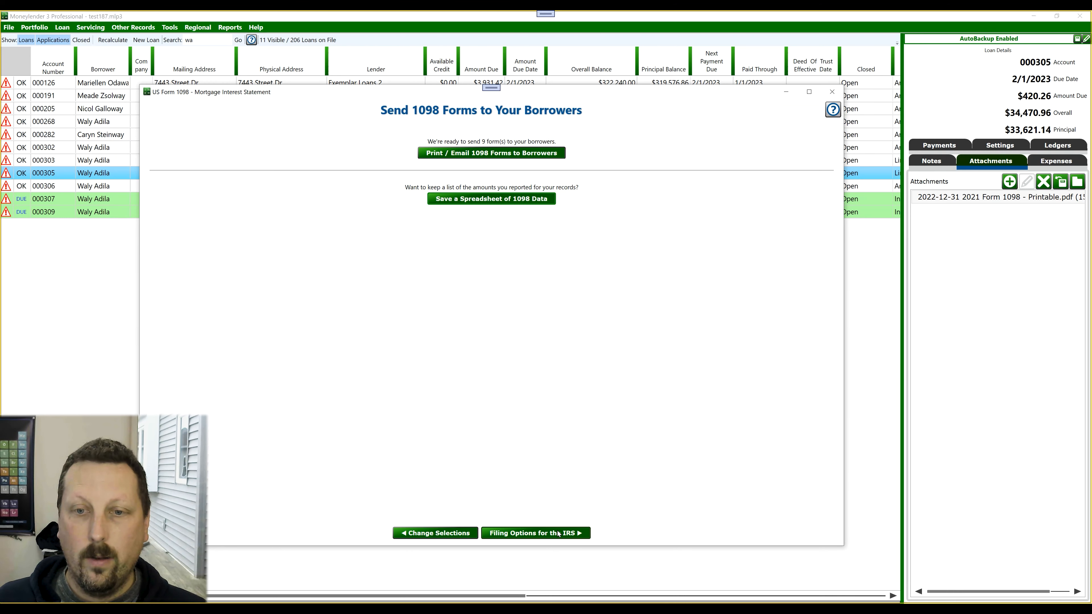
- Go to the IRS filing options, view the payment form for having the data filed electronically, and return to the options
left_click(516, 533)
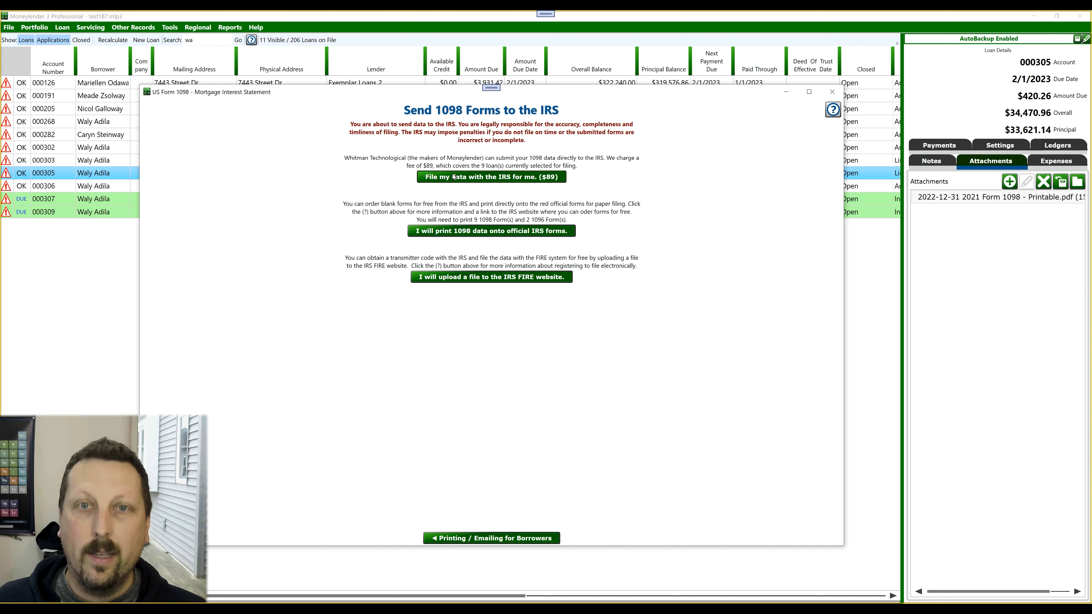
left_click(486, 177)
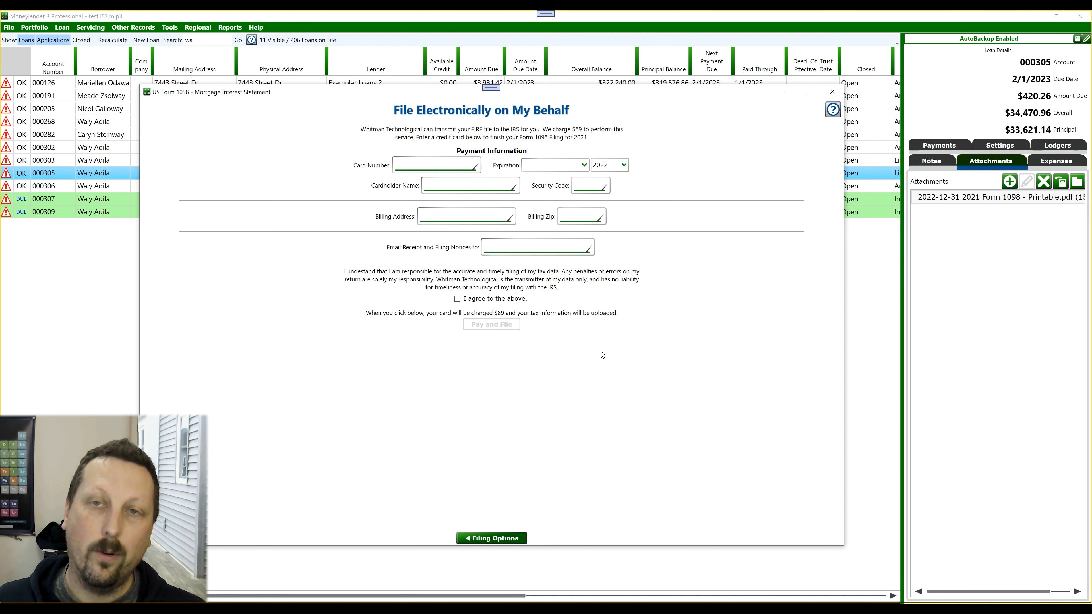
left_click(497, 537)
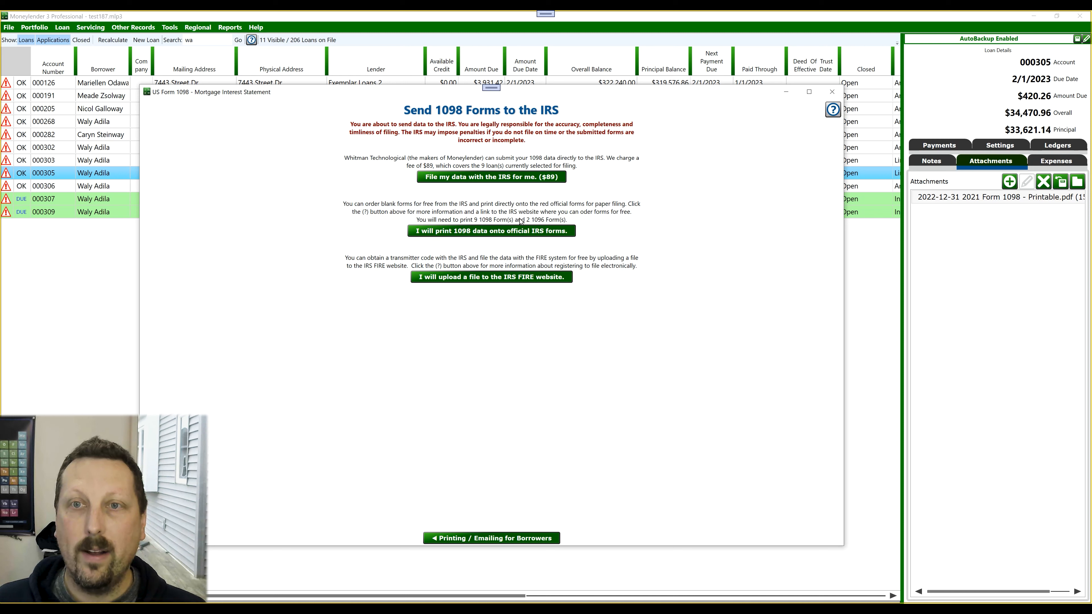
- Choose printing onto official IRS forms and preview the 1096 cover letter for Exemplar Loans 2
left_click(455, 232)
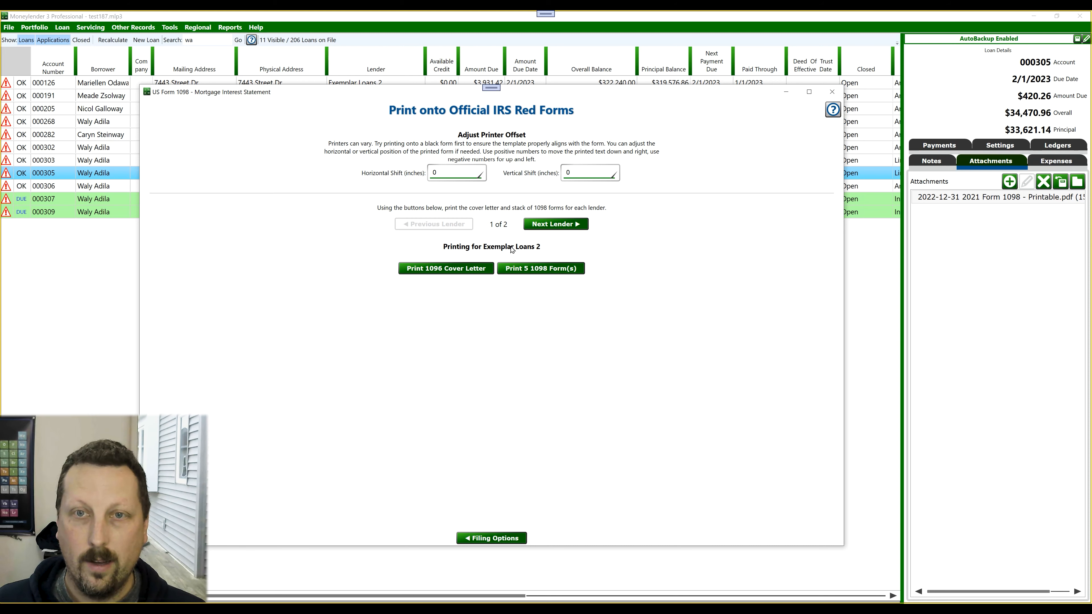
left_click(439, 269)
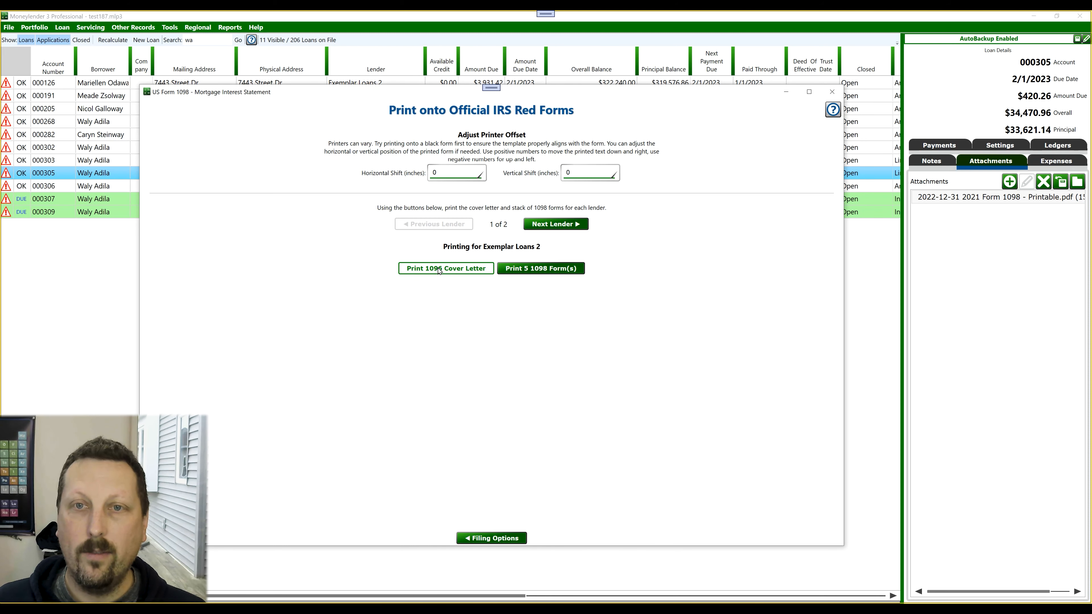
left_click(432, 317)
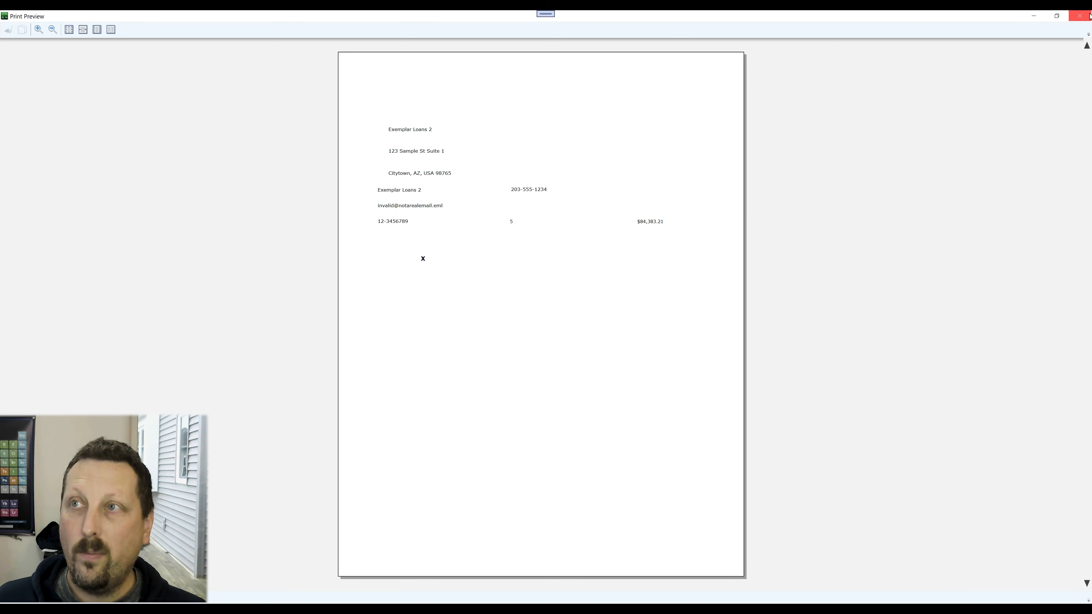
left_click(1079, 16)
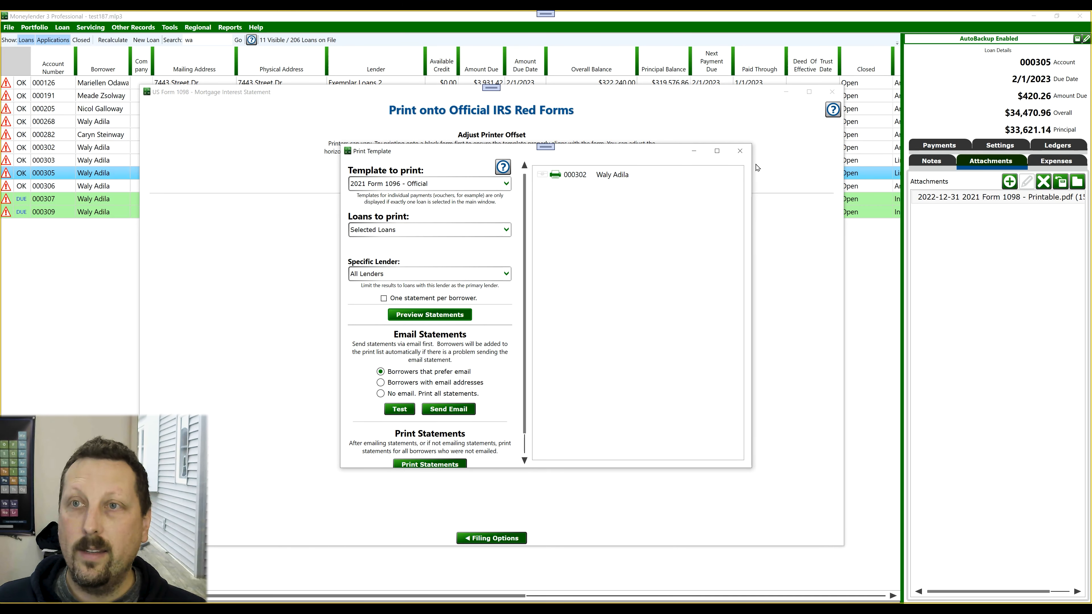
left_click(739, 151)
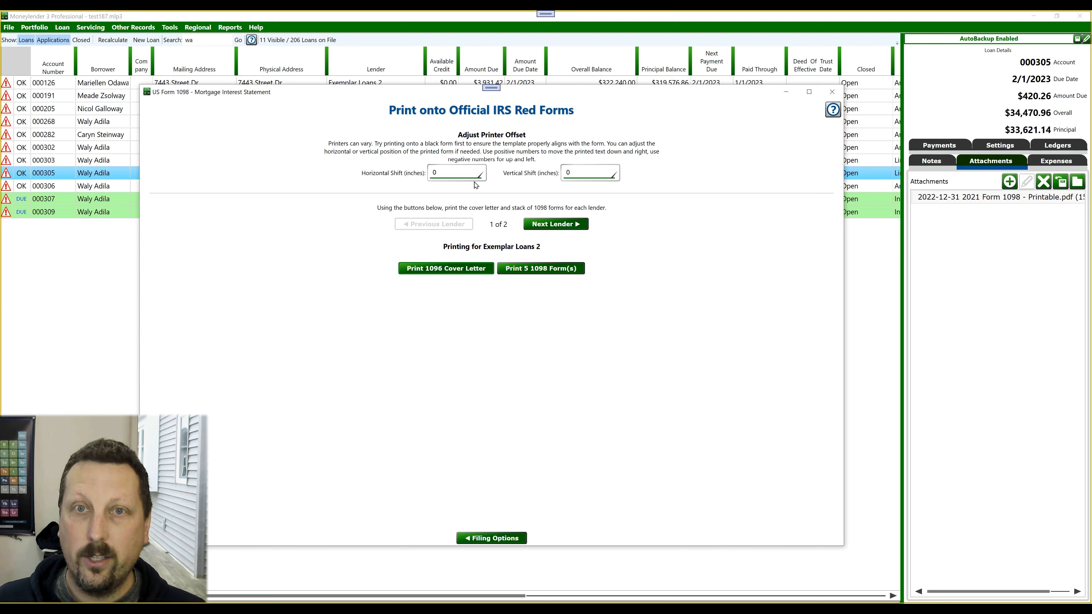
- Set the printer offset's horizontal shift to -0.1 inches
left_click(458, 174)
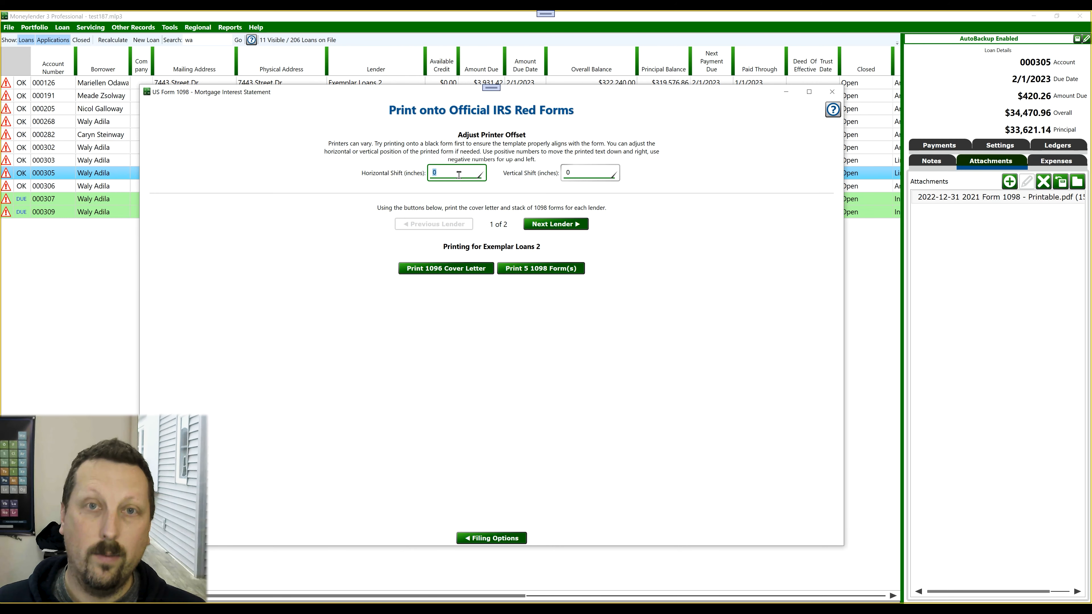
type("-0.1")
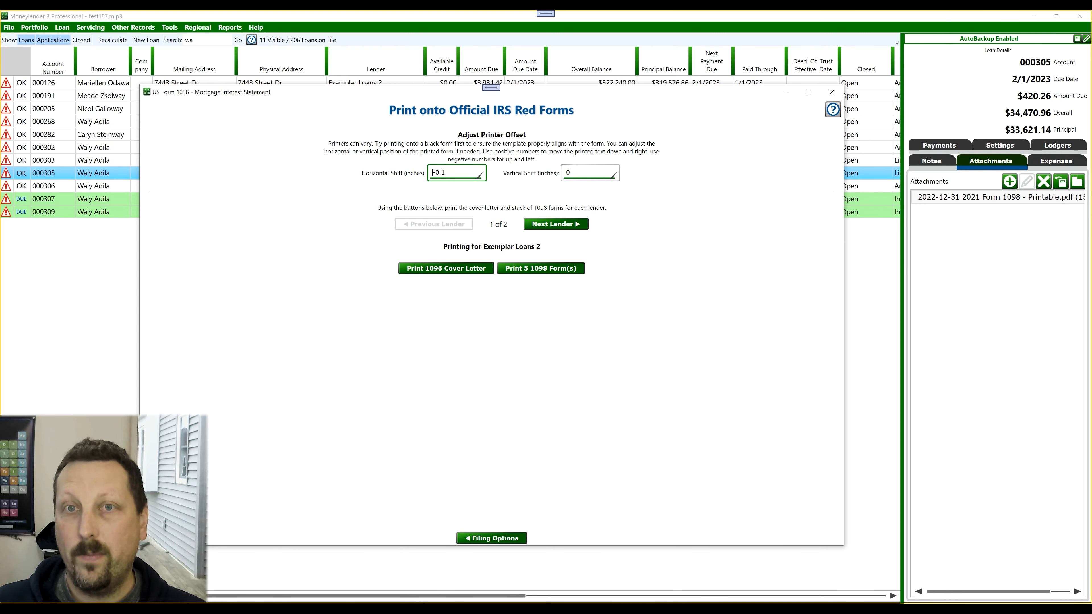
- Try a printer offset of 0.1 inches for the horizontal shift and -0.1 inches for the vertical shift
key("Delete")
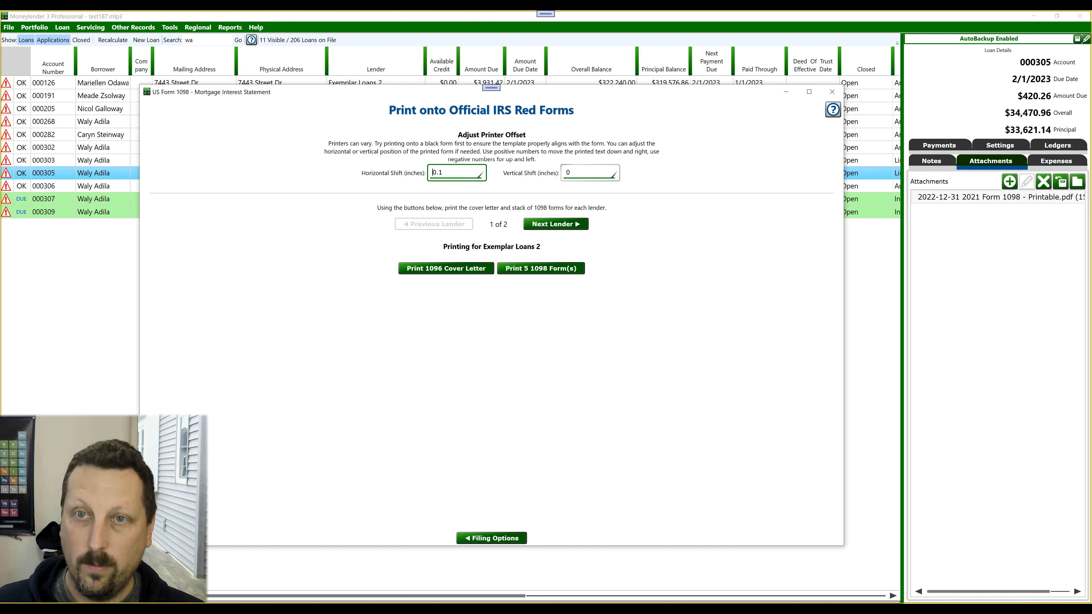
left_click(600, 170)
type("0.1")
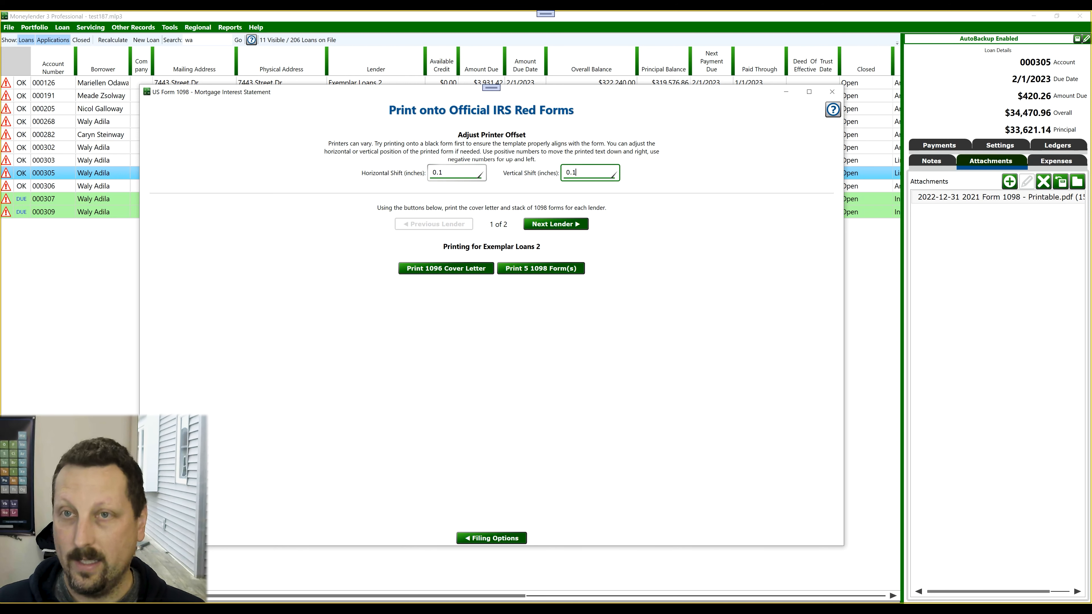
key("Home")
type("-")
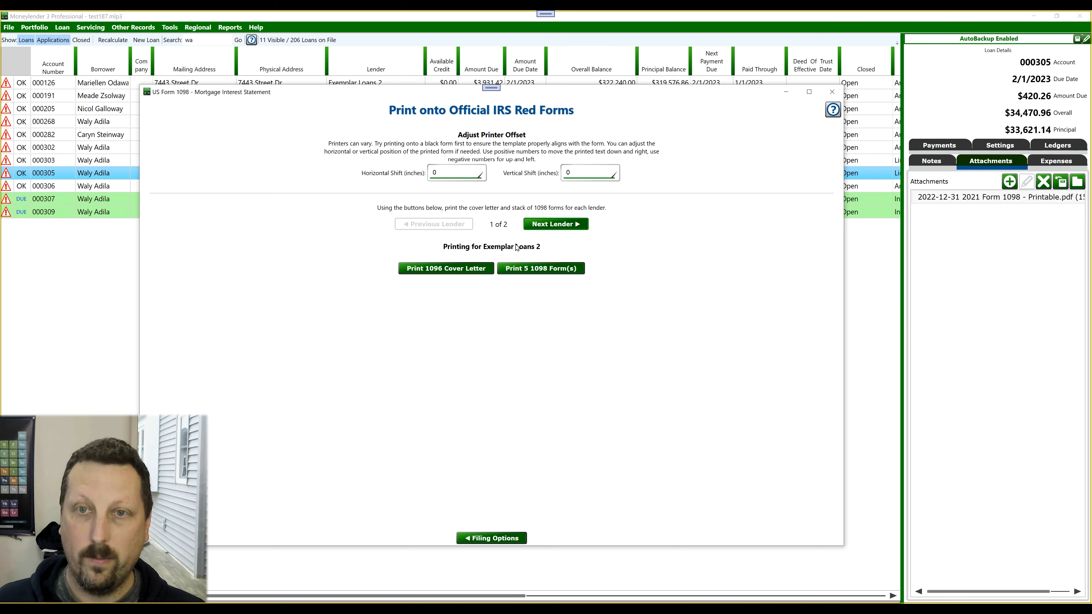
- Preview the official 1098 forms for Exemplar Loans 2, look through the pages, and return to the official forms printing page
left_click(549, 267)
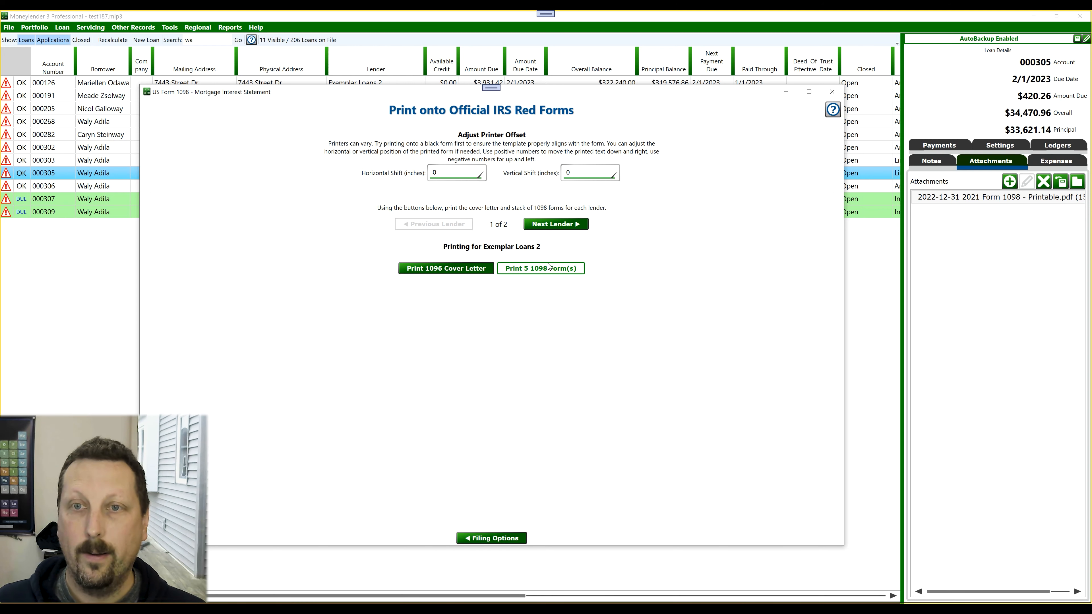
left_click(418, 316)
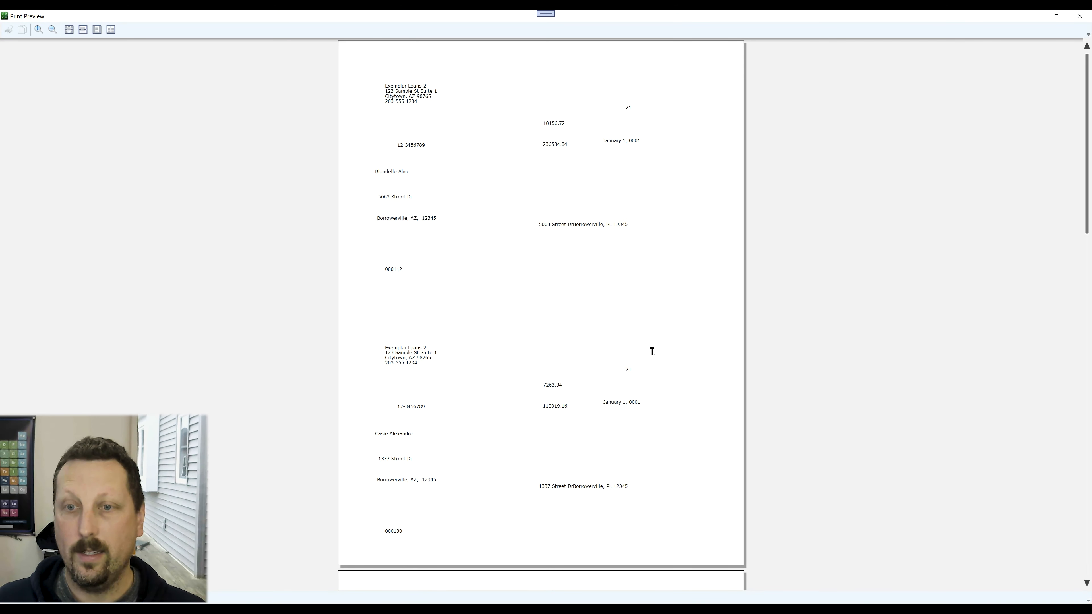
scroll(652, 468, "down", 10)
scroll(652, 469, "down", 10)
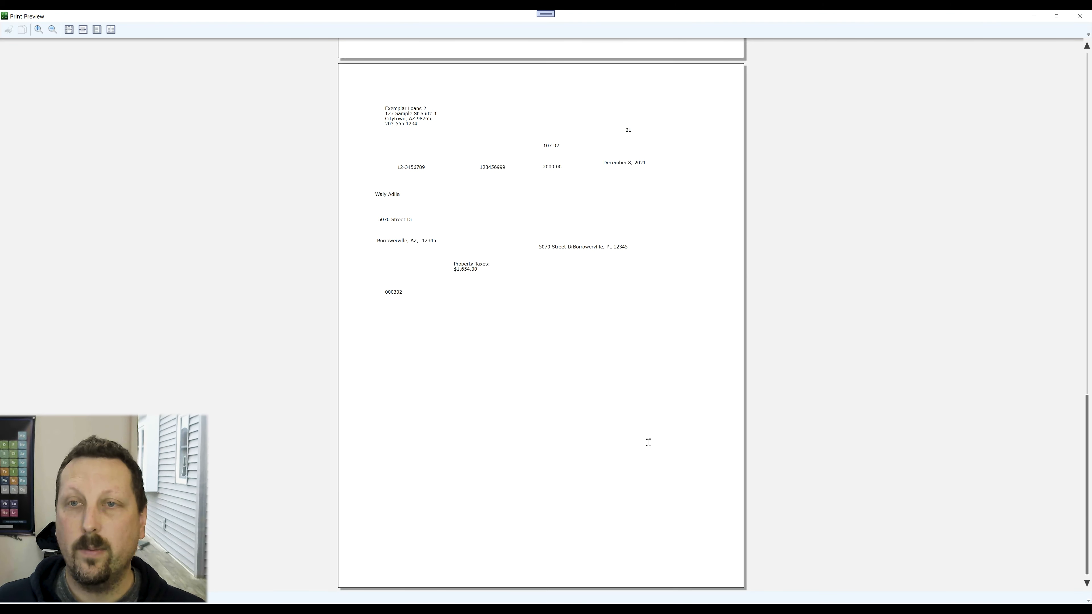
left_click(1079, 16)
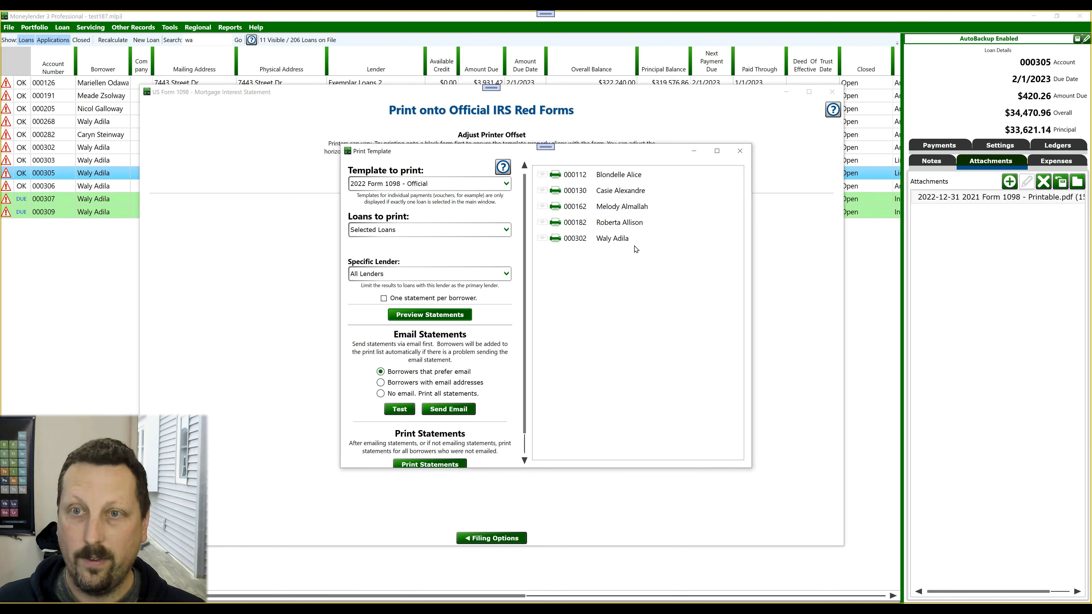
left_click(744, 153)
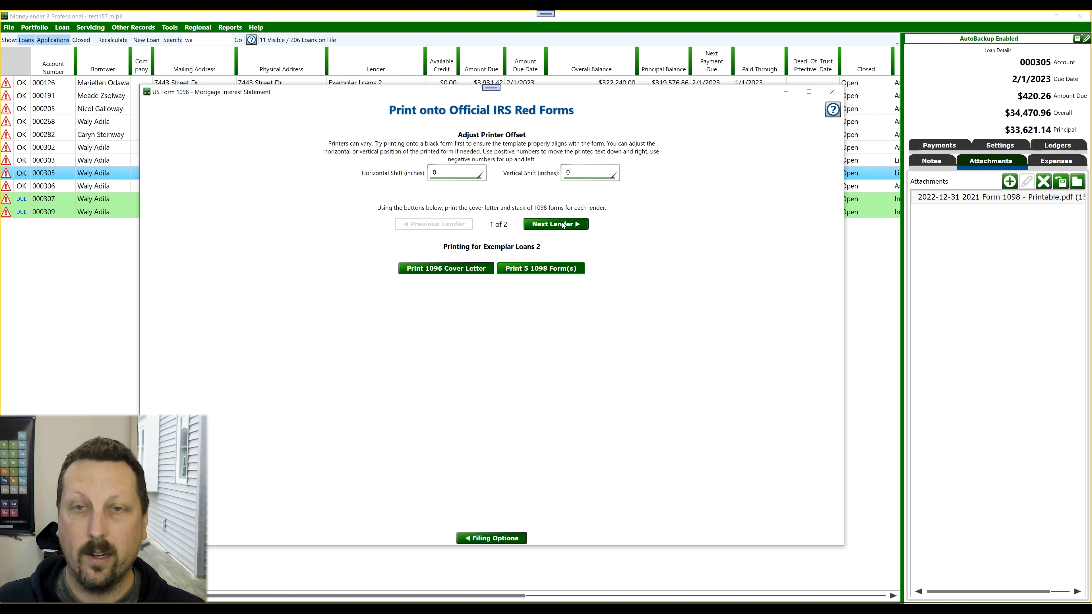
- Switch to the next lender, Exemplar Loans, preview its 1096 cover letter, and close the preview and print template window
left_click(563, 224)
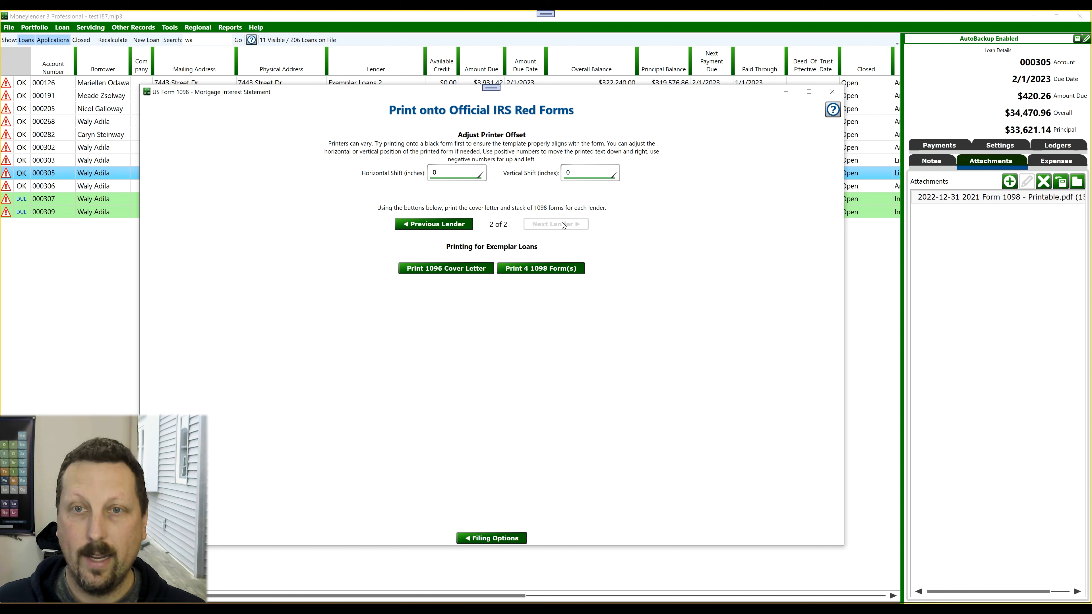
left_click(436, 269)
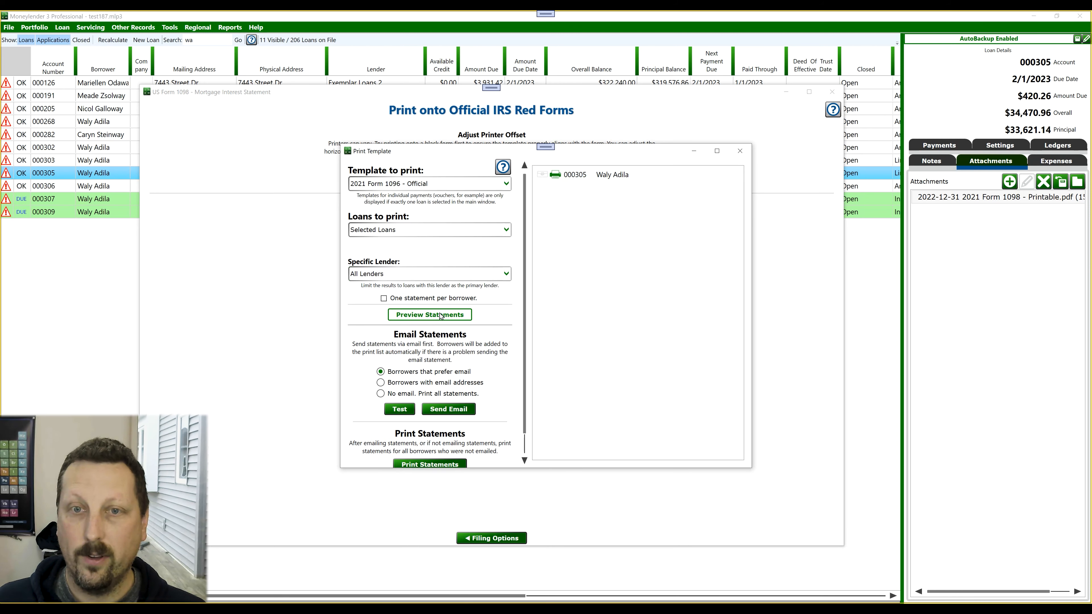
left_click(412, 314)
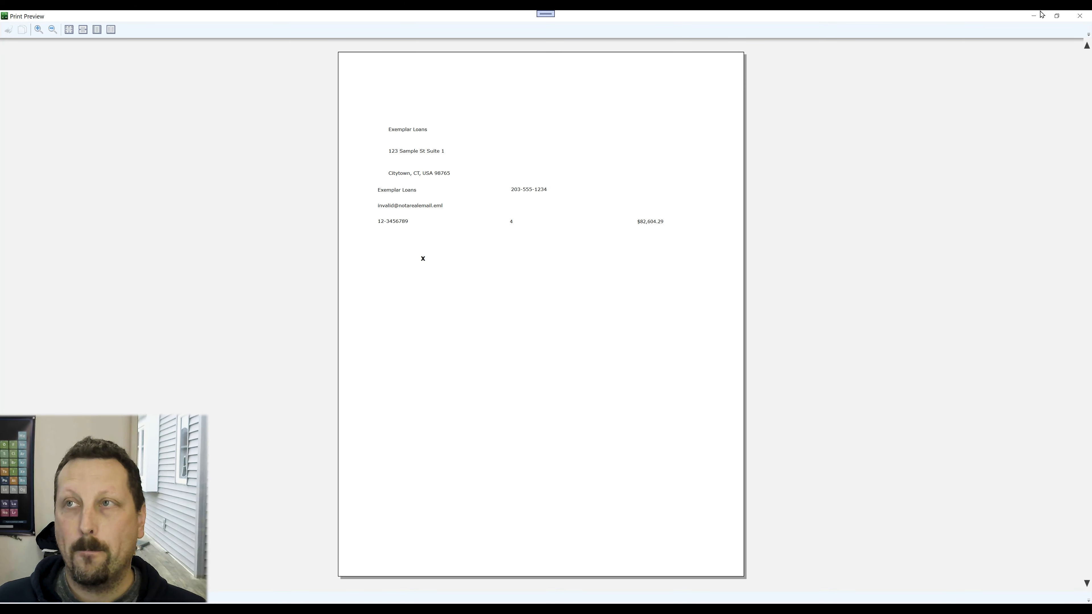
left_click(1083, 21)
left_click(731, 150)
- Preview the official 1098 forms for Exemplar Loans, look through the pages, and close the preview
left_click(545, 268)
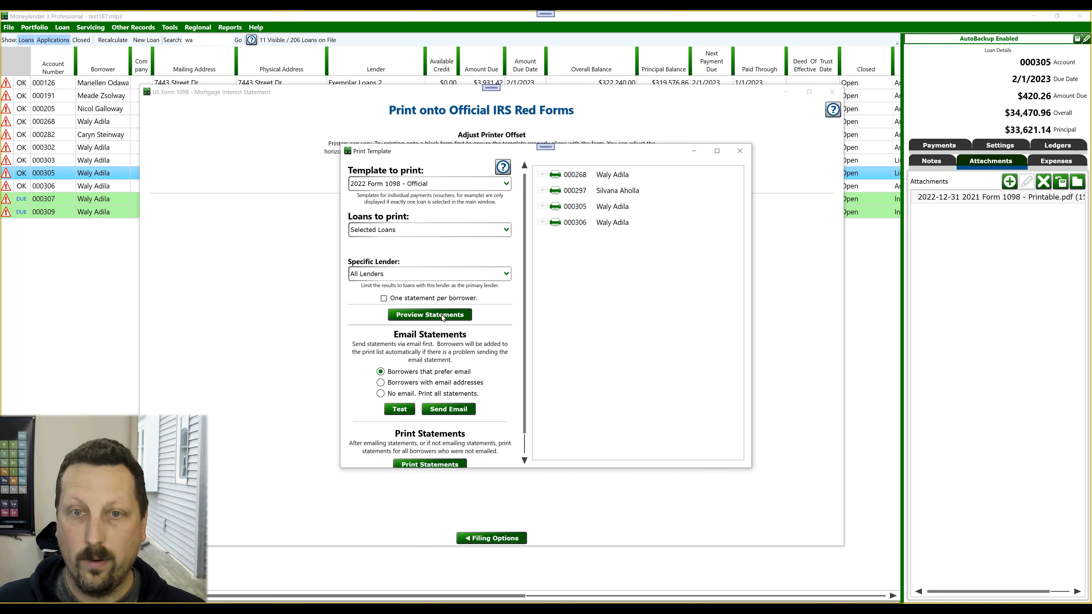
left_click(442, 317)
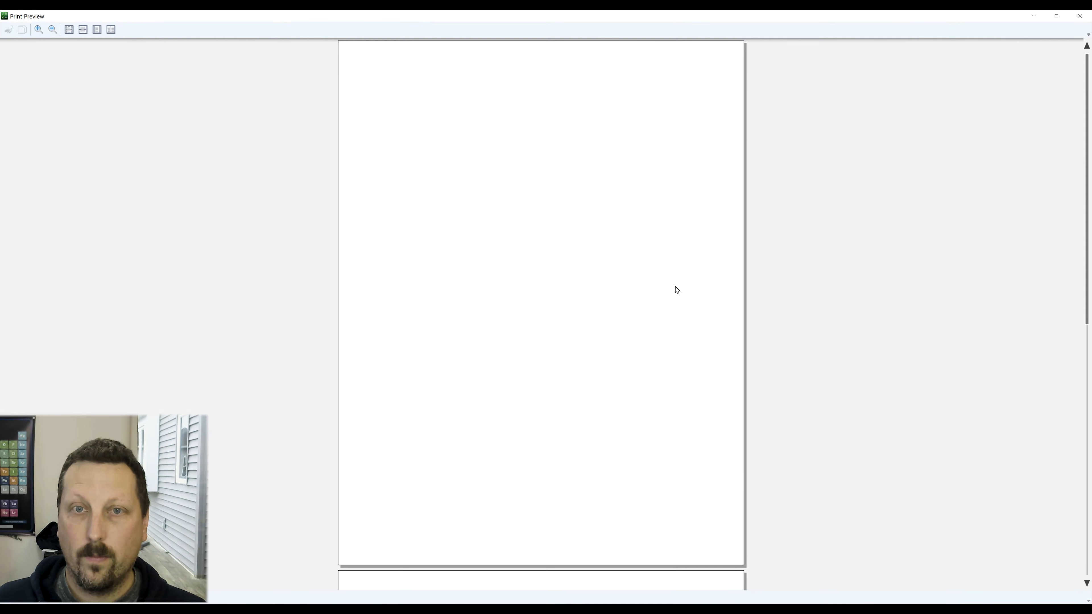
scroll(675, 286, "down", 4)
key("Escape")
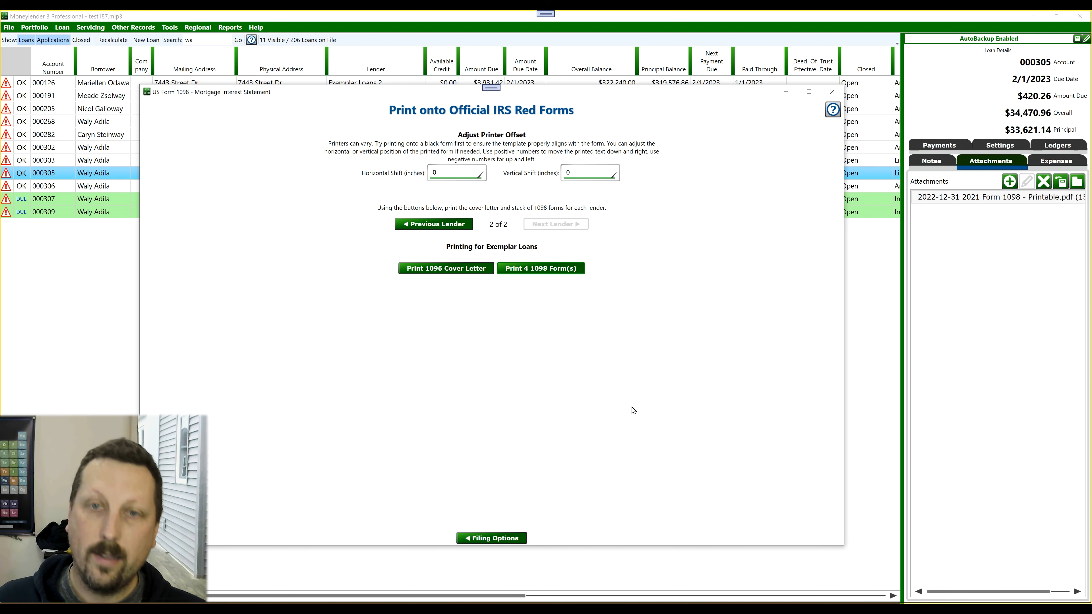
- Return to the filing options, view the transmitter information form for uploading a file to the IRS FIRE system, and go back
left_click(498, 538)
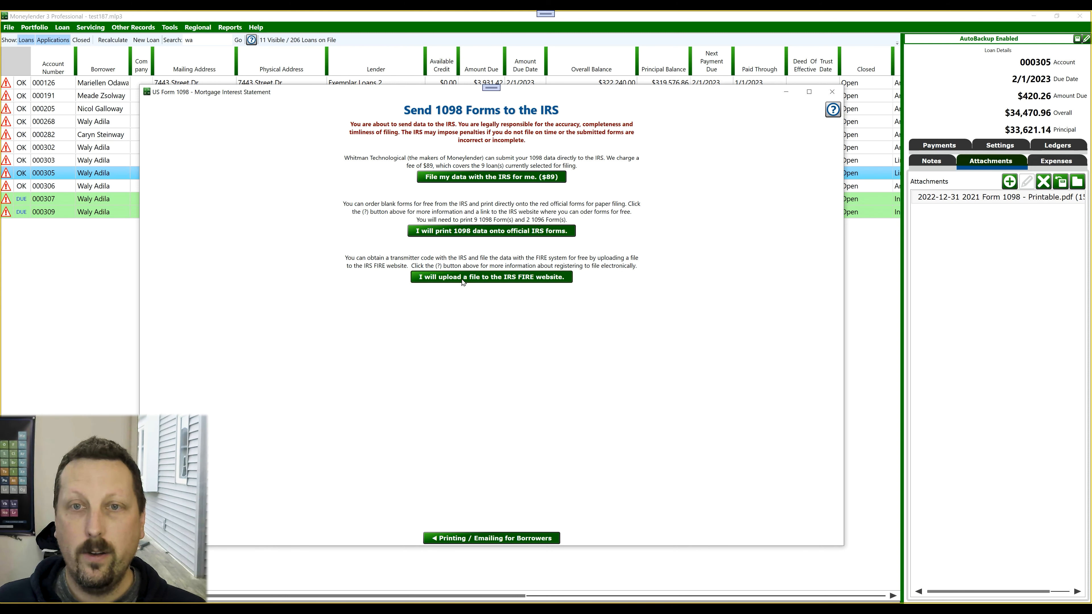
left_click(516, 279)
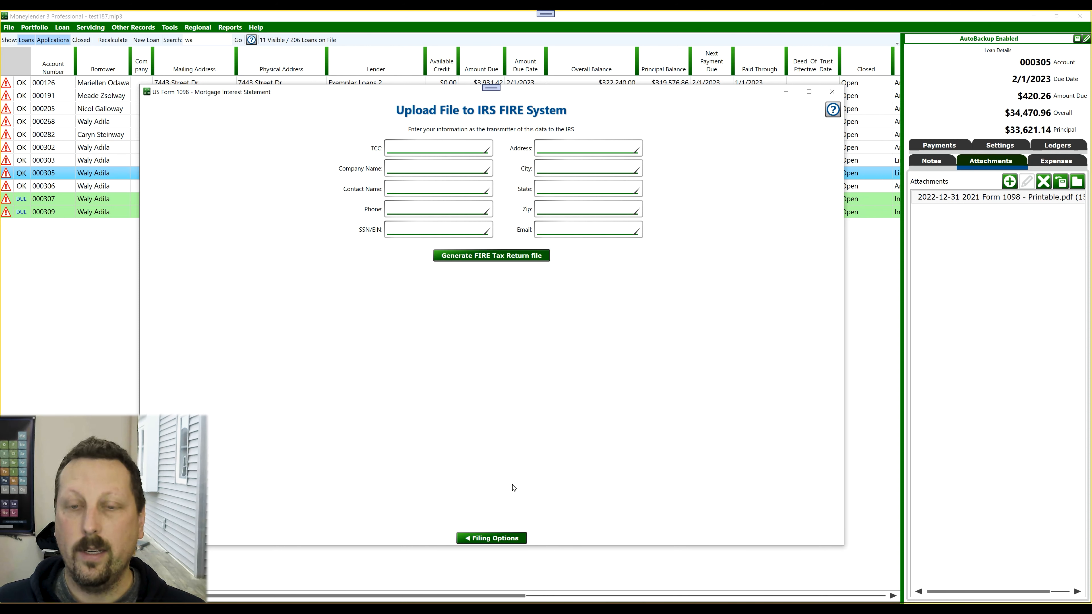
left_click(498, 538)
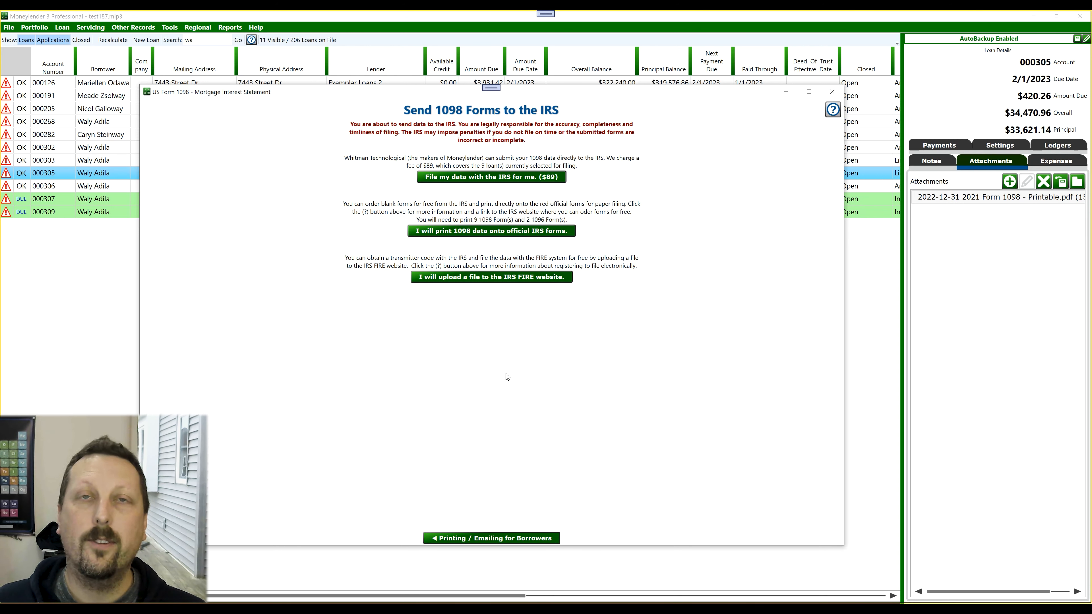